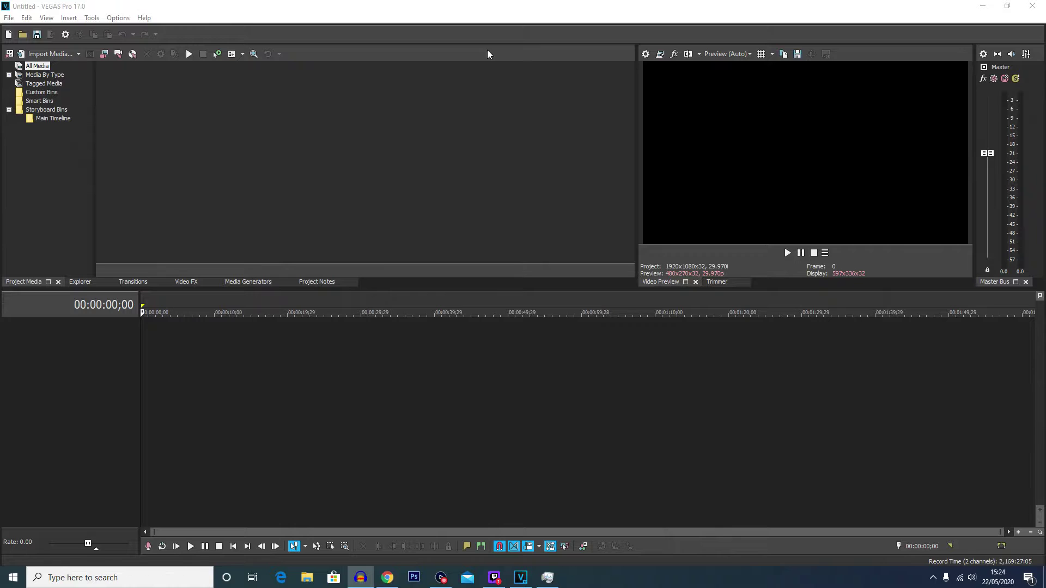
- Insert a video track on the empty timeline and add a text media event to it
right_click(250, 372)
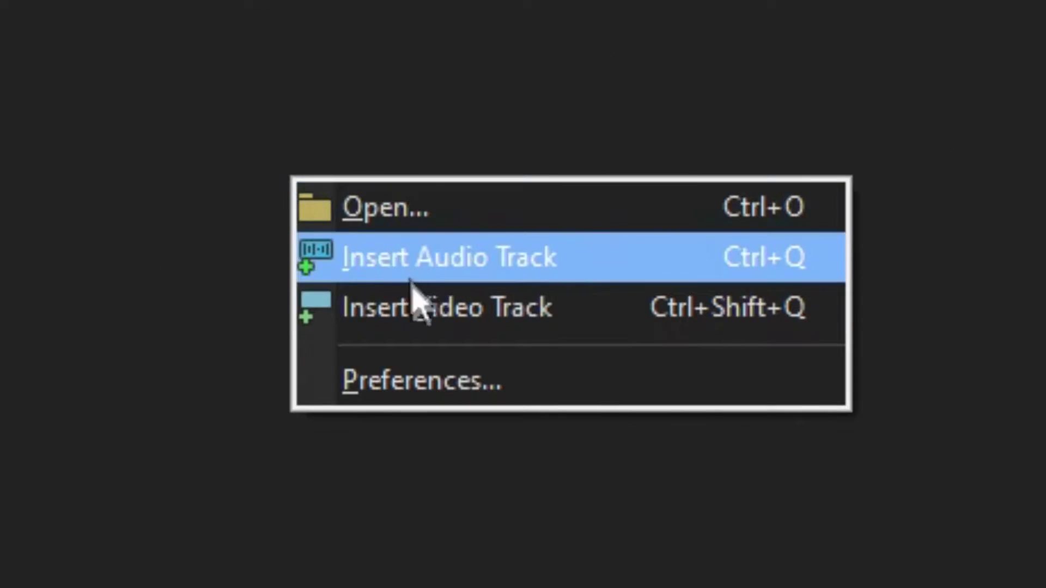
left_click(423, 303)
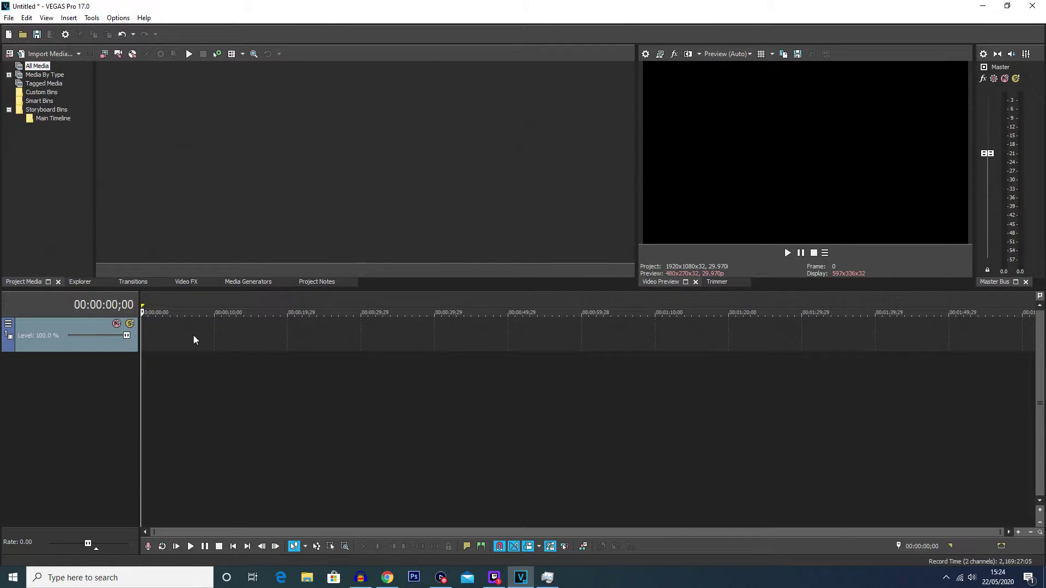
right_click(196, 340)
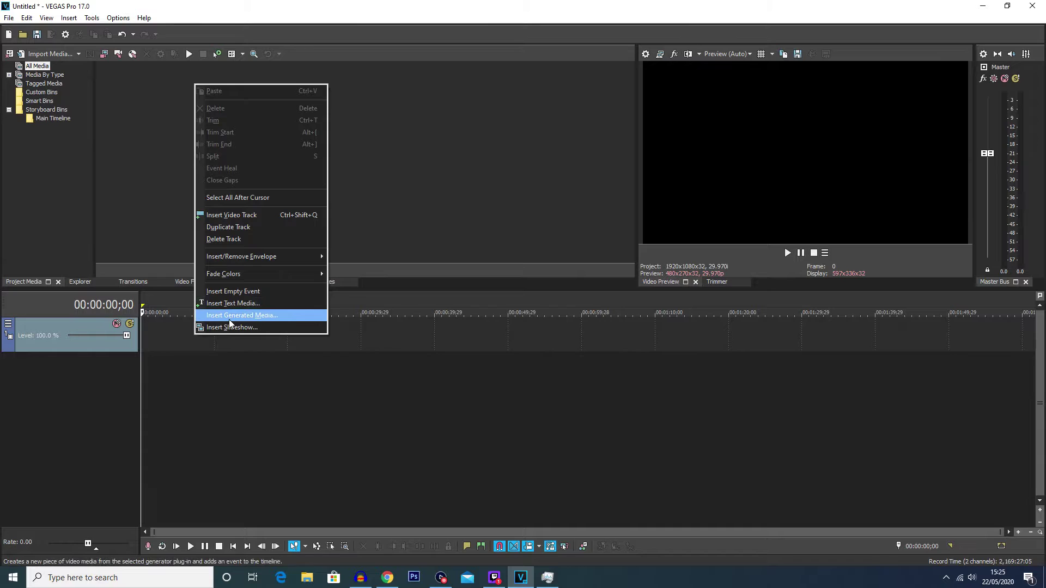
left_click(253, 304)
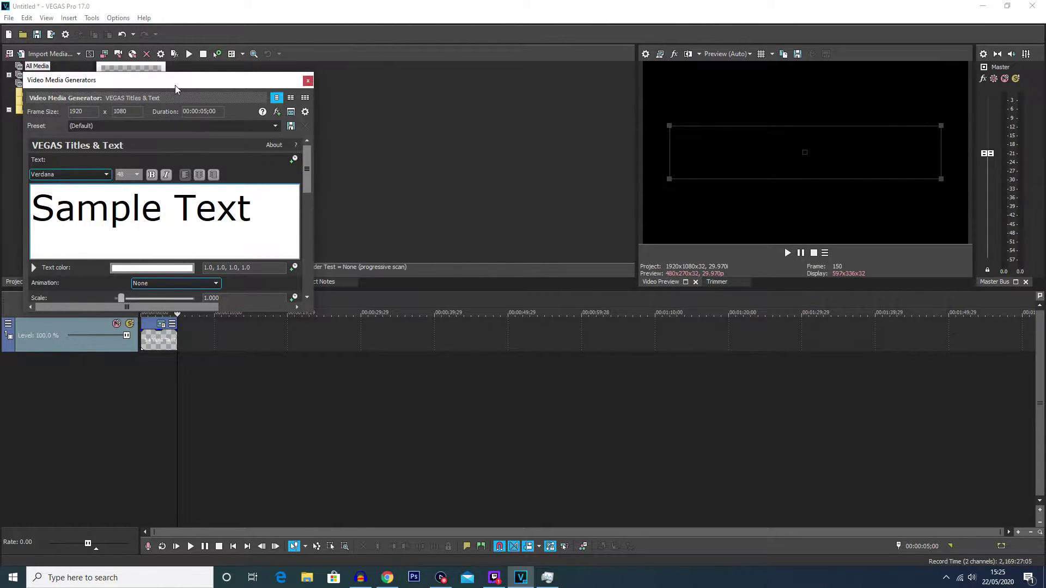
- Position the playhead at about 00:00:02;01 over the text event and enlarge the video preview area
left_click_drag(175, 89, 194, 66)
left_click_drag(270, 188, 110, 165)
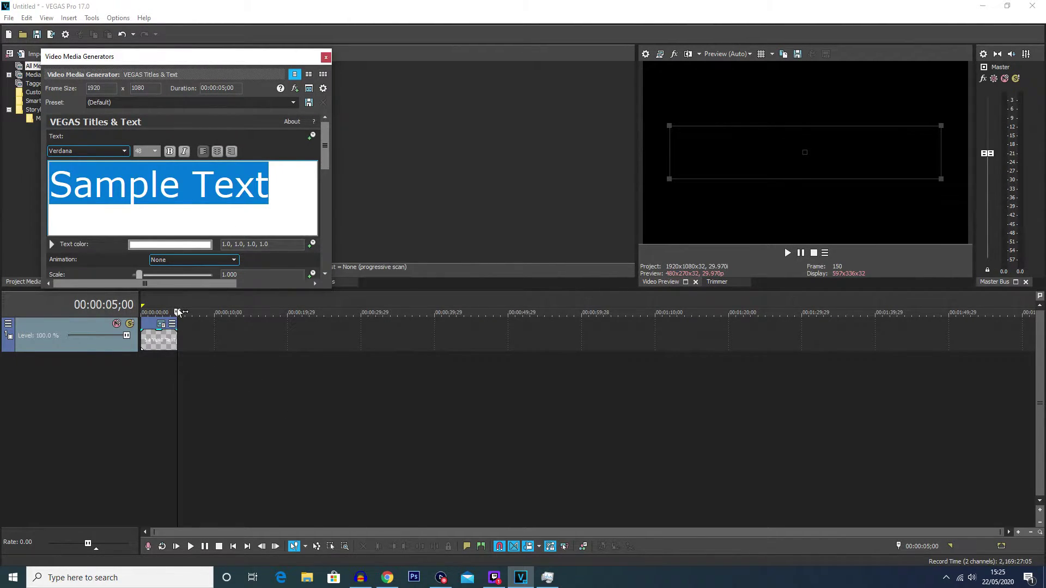
left_click_drag(176, 312, 156, 312)
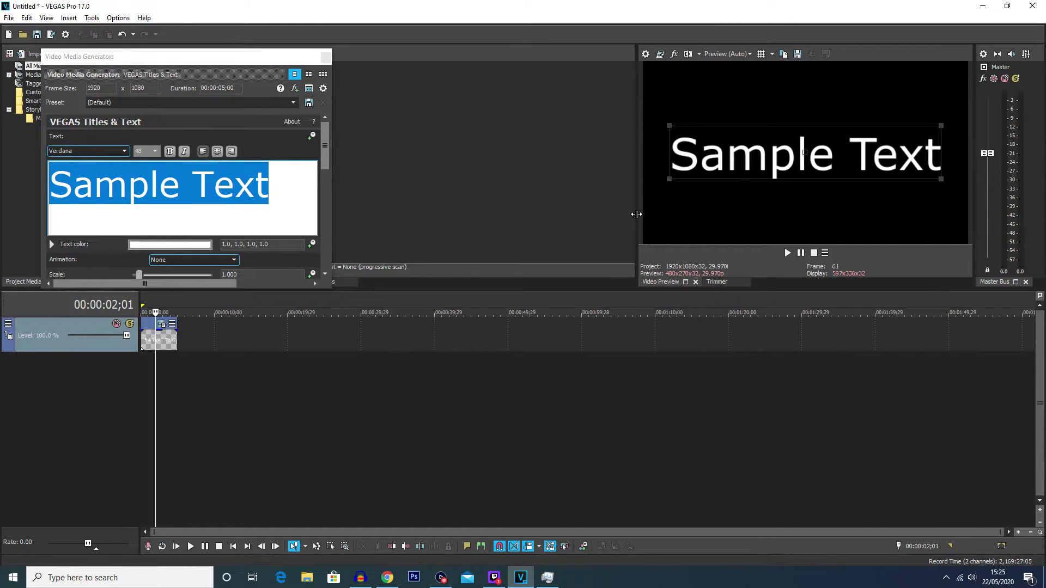
left_click_drag(636, 214, 416, 216)
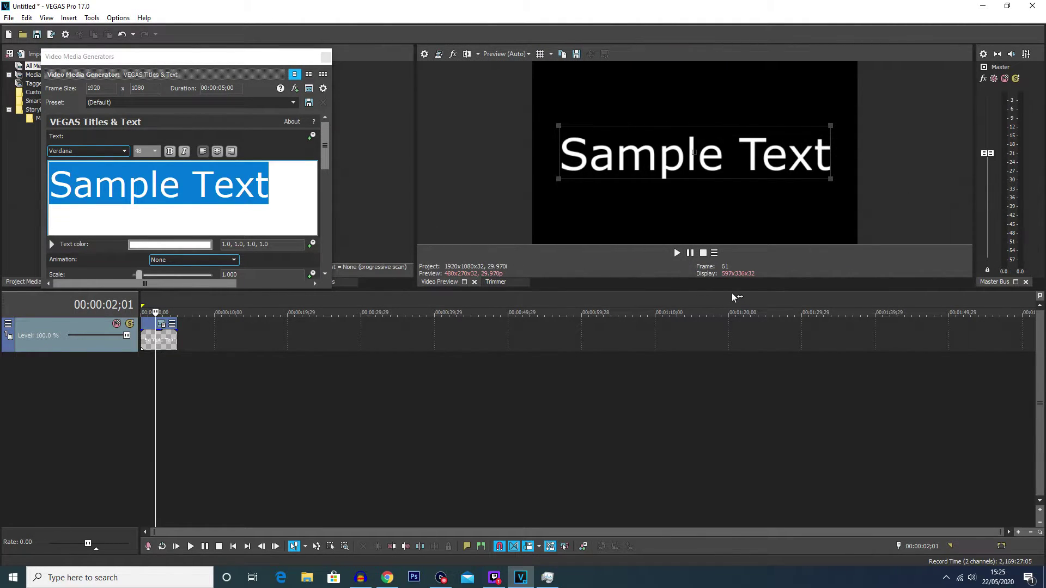
left_click_drag(727, 290, 490, 372)
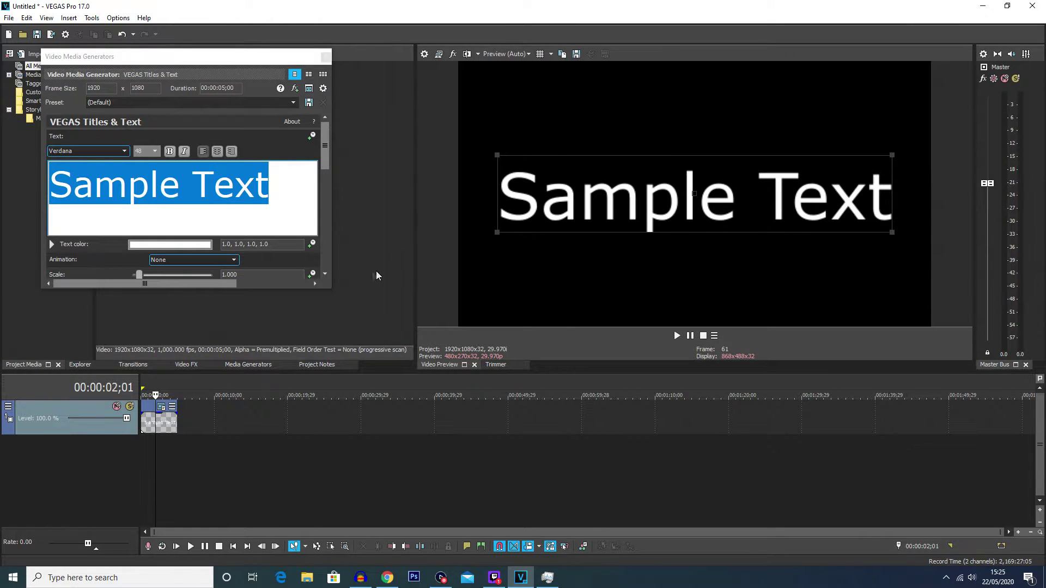
- Enlarge the Video Media Generators window to fit its settings and replace the sample text with "Hello Youtube"
left_click_drag(198, 57, 178, 38)
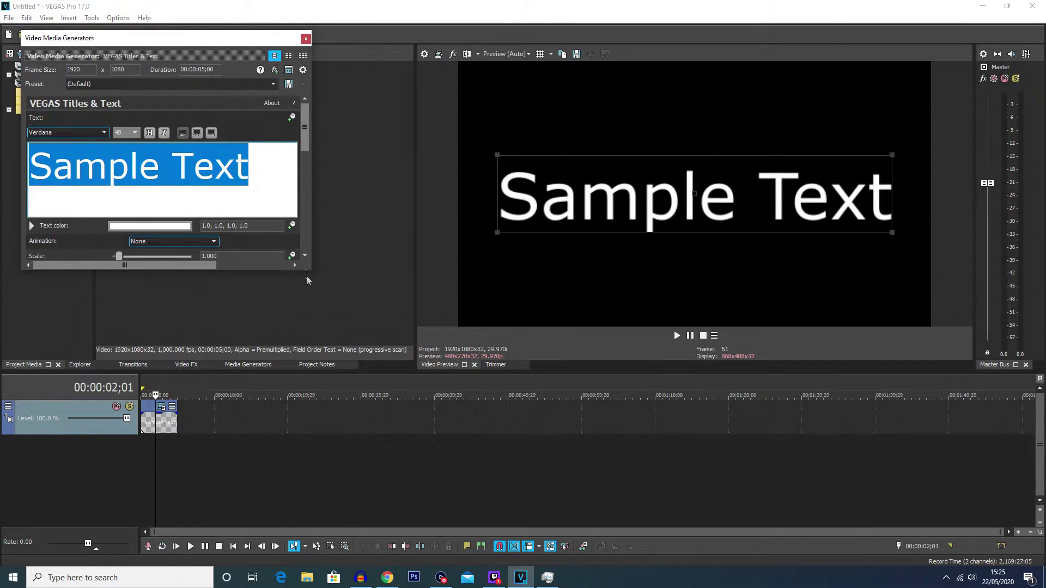
left_click_drag(310, 269, 377, 349)
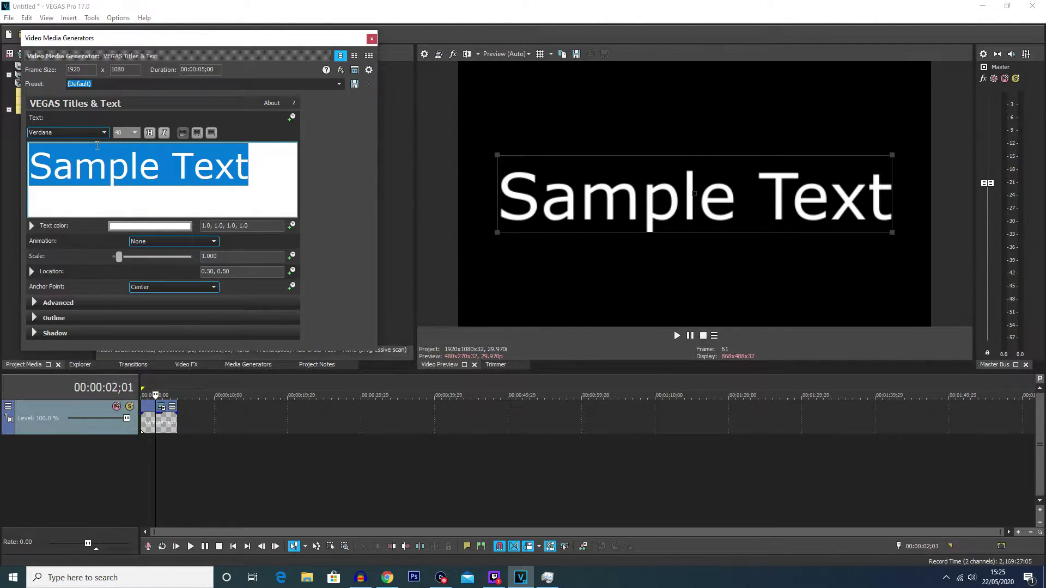
type("Hello Youtube")
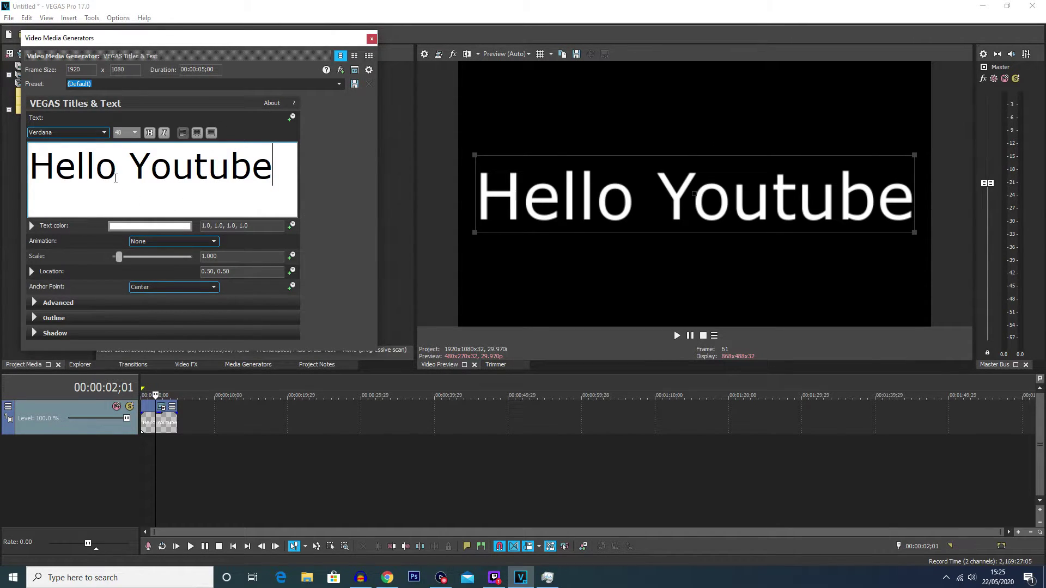
- Set the font size of only the word "Youtube" to 14
double_click(229, 160)
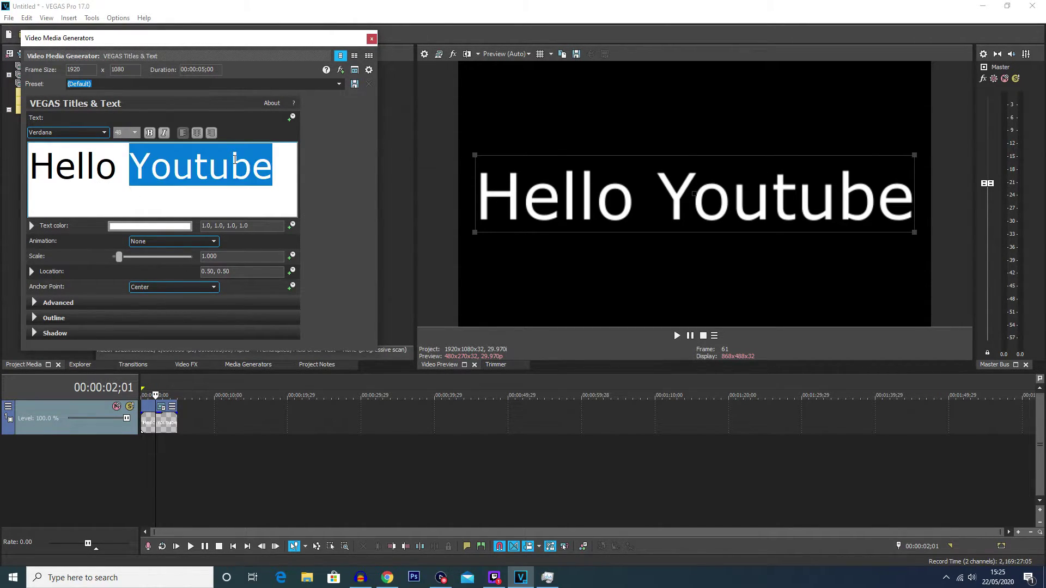
left_click(280, 169)
double_click(199, 158)
left_click(135, 133)
left_click(118, 164)
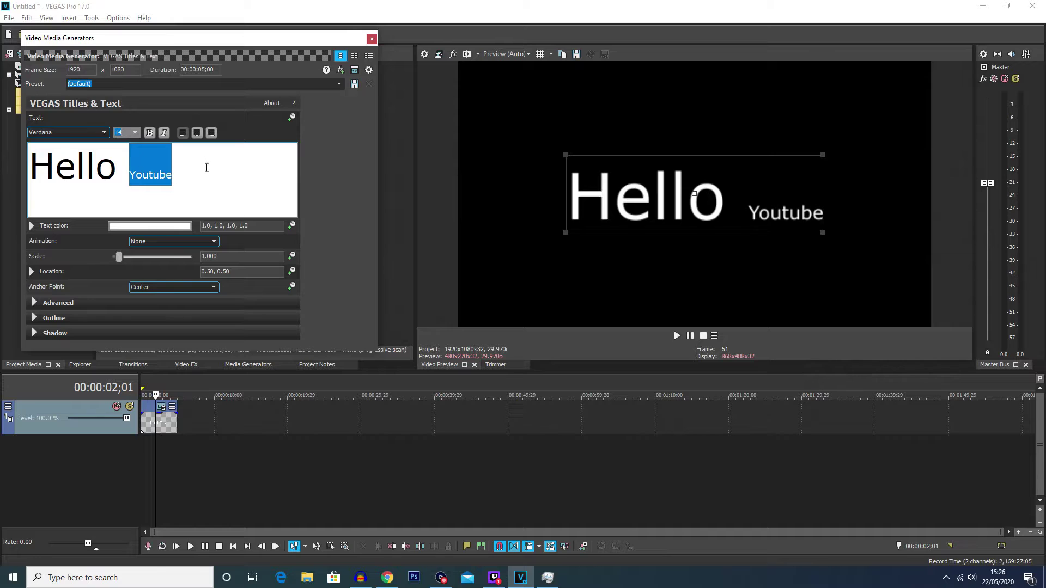
left_click(183, 164)
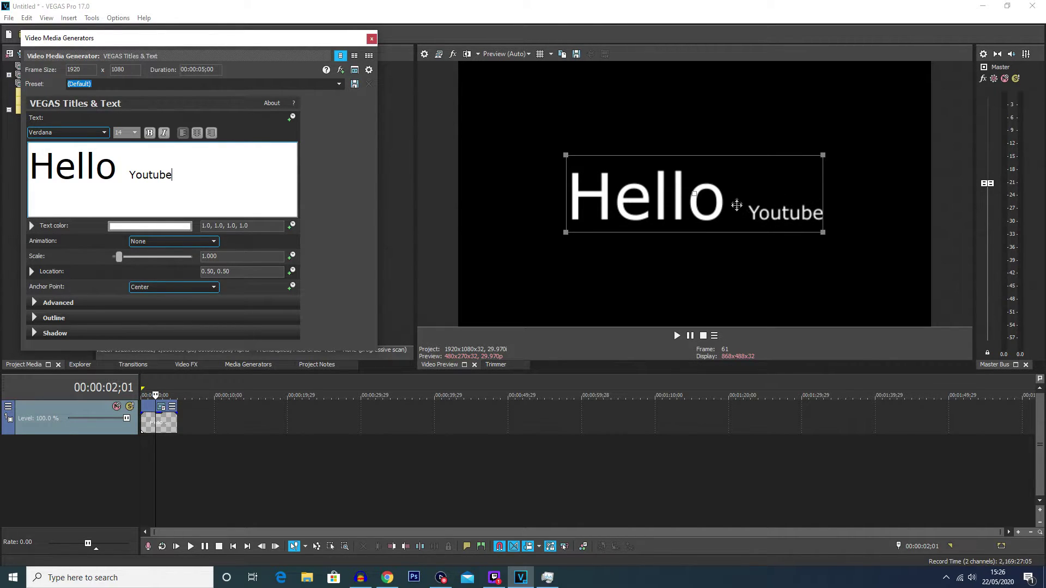
- Set the whole "Hello Youtube" text to font size 20 and make it bold and italic
left_click_drag(235, 182, 30, 178)
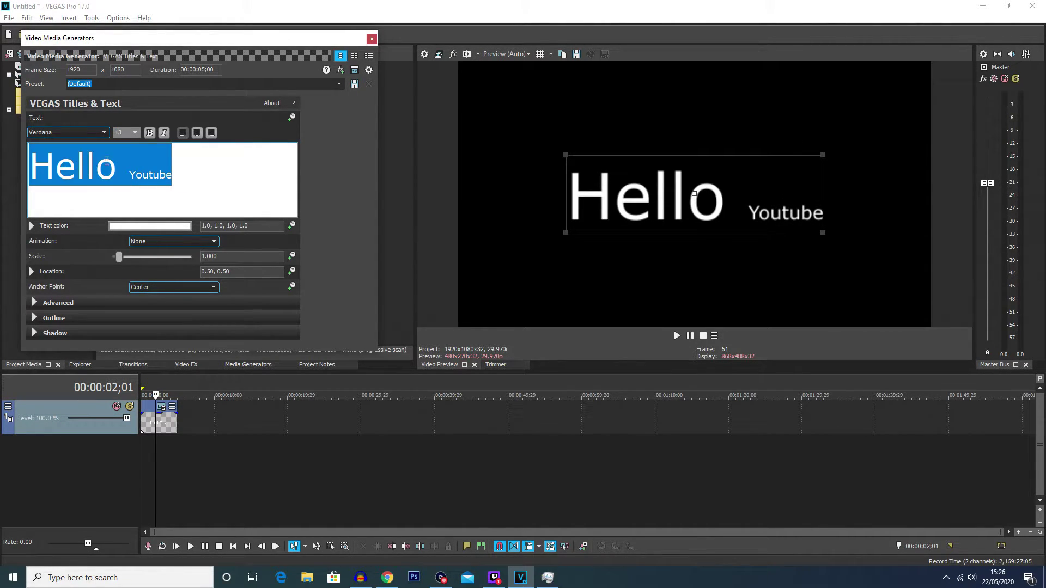
left_click(134, 133)
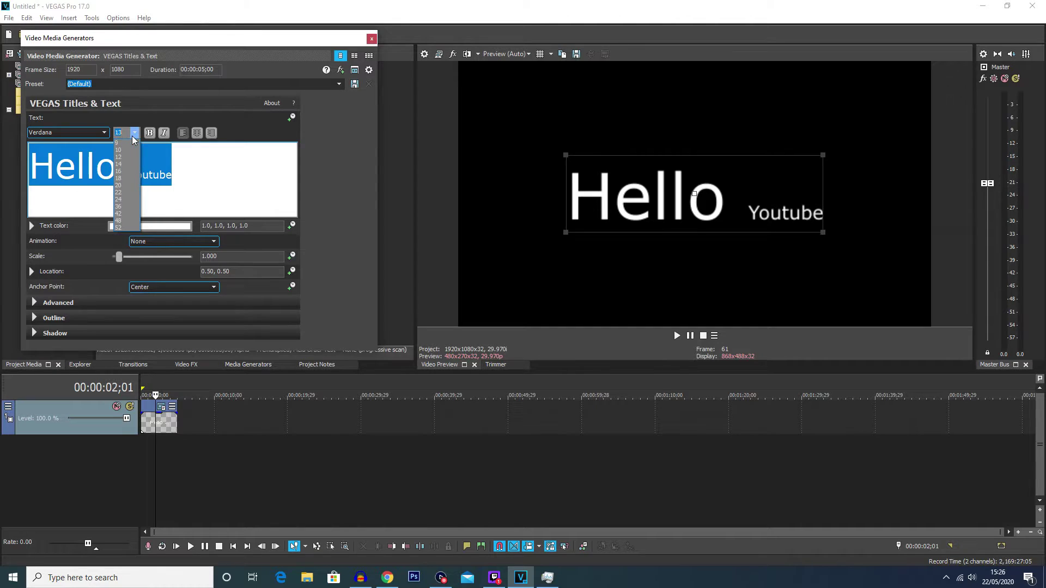
left_click(125, 186)
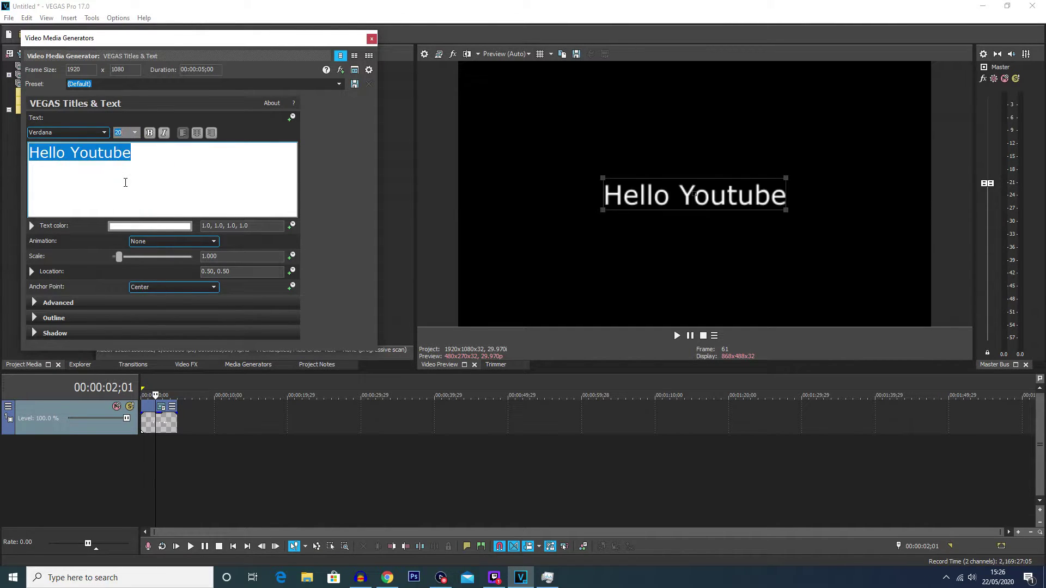
left_click(151, 136)
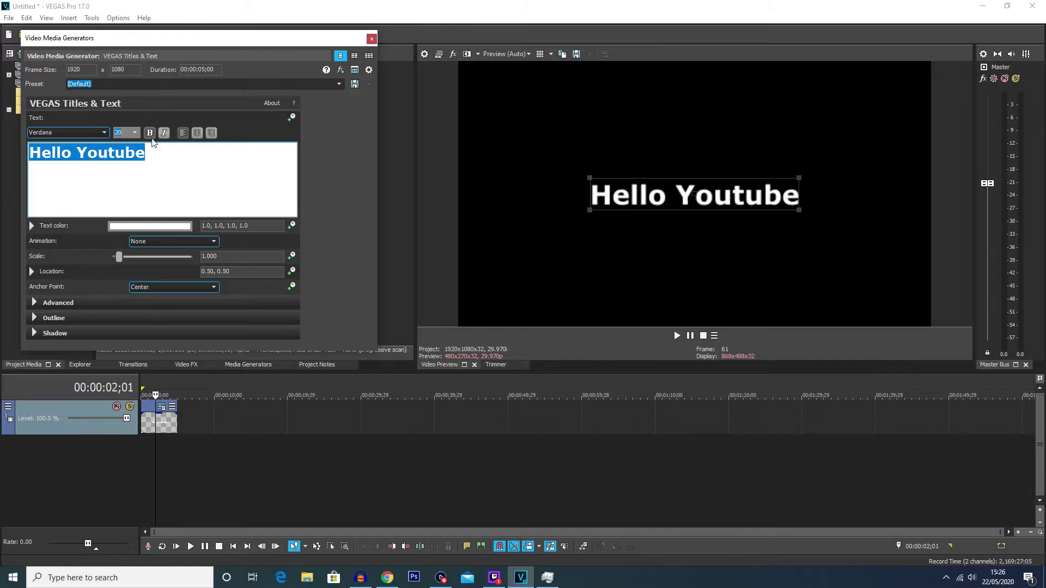
left_click(166, 134)
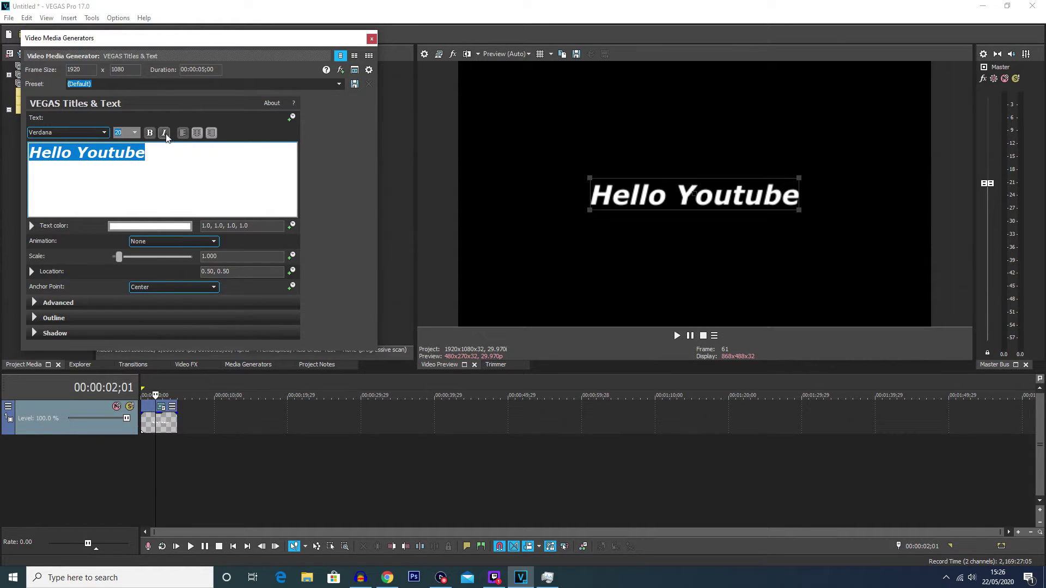
- Try centre, right and left alignment on the "Hello Youtube" line
left_click(196, 133)
left_click(211, 133)
left_click(197, 133)
left_click(183, 133)
- Add three more lines below "Hello Youtube": "This", "Is some example" and "Text"
left_click(220, 169)
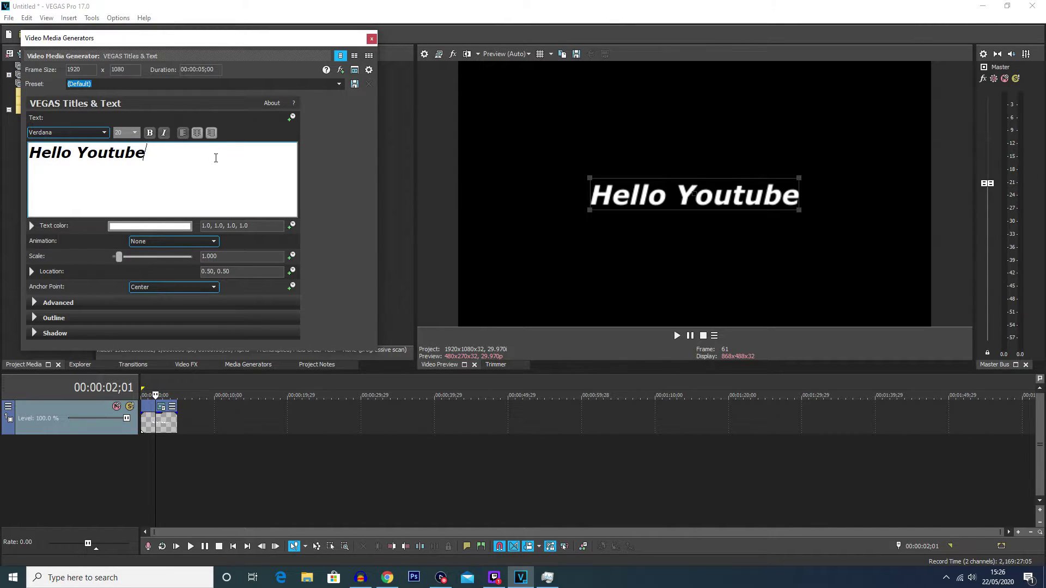
key("Return")
type("This Is some example Text")
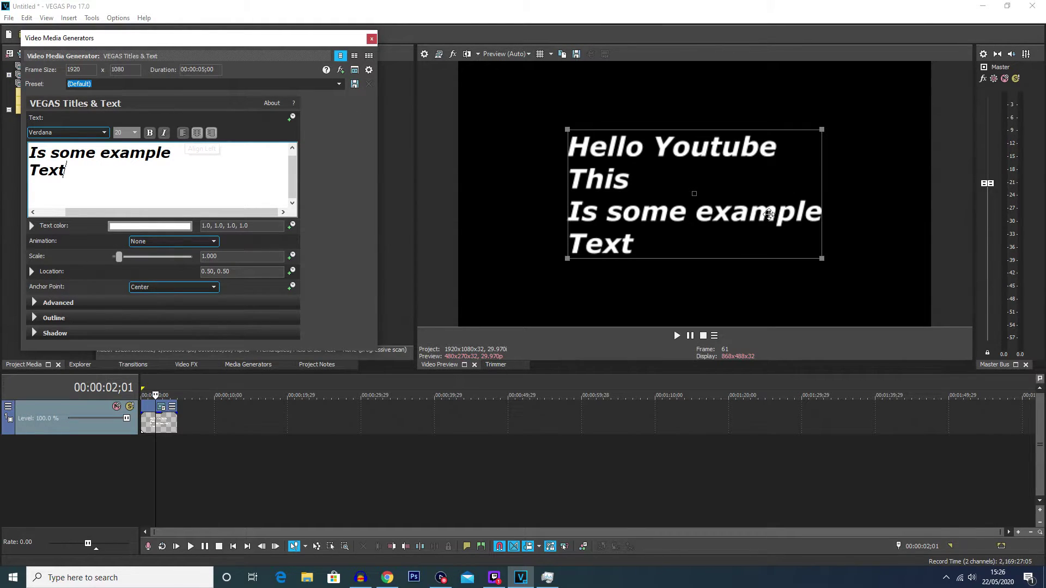
- Try centre and right alignment on all the title lines, and centre and left alignment on only the "This" line
key("ctrl+a")
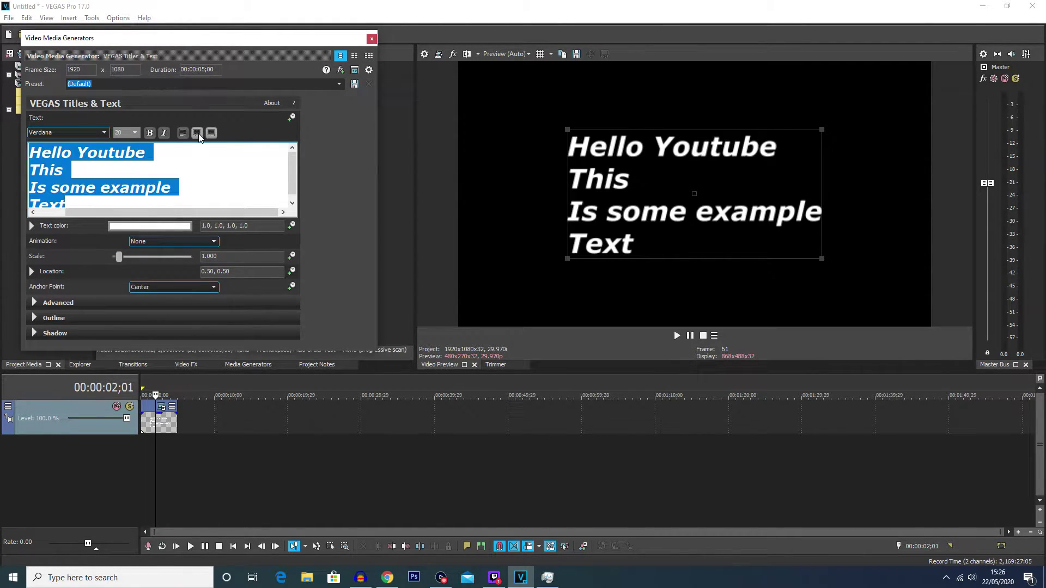
left_click(198, 132)
left_click(211, 133)
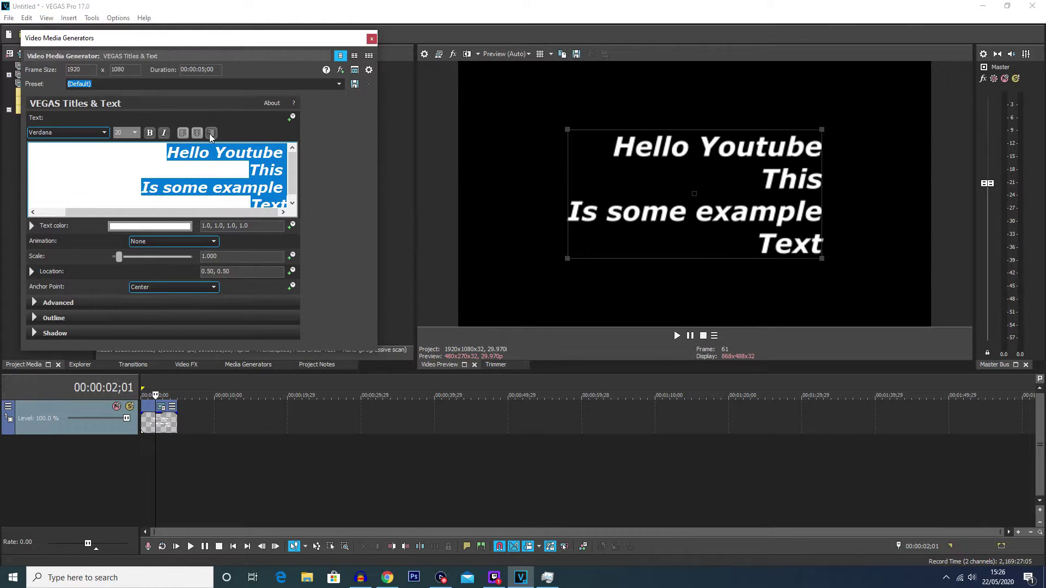
left_click_drag(249, 169, 287, 169)
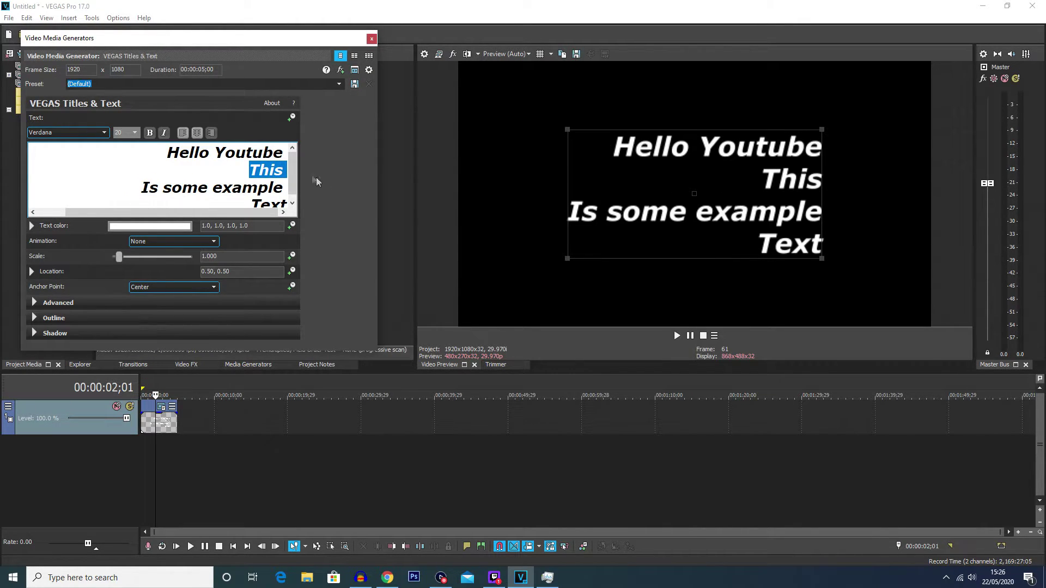
left_click(197, 133)
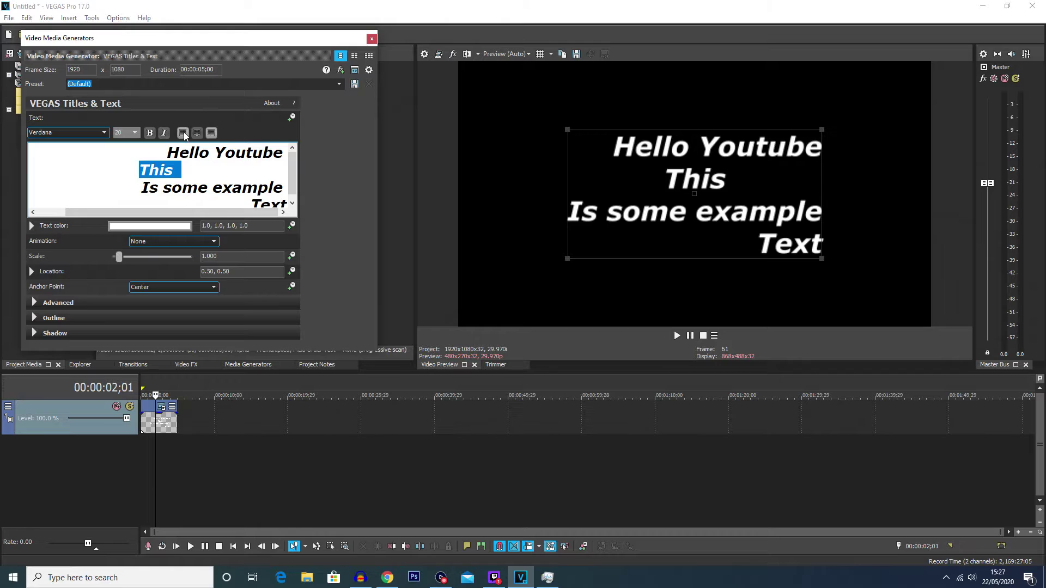
left_click(183, 133)
- Centre-align all lines of the title text
key("ctrl+a")
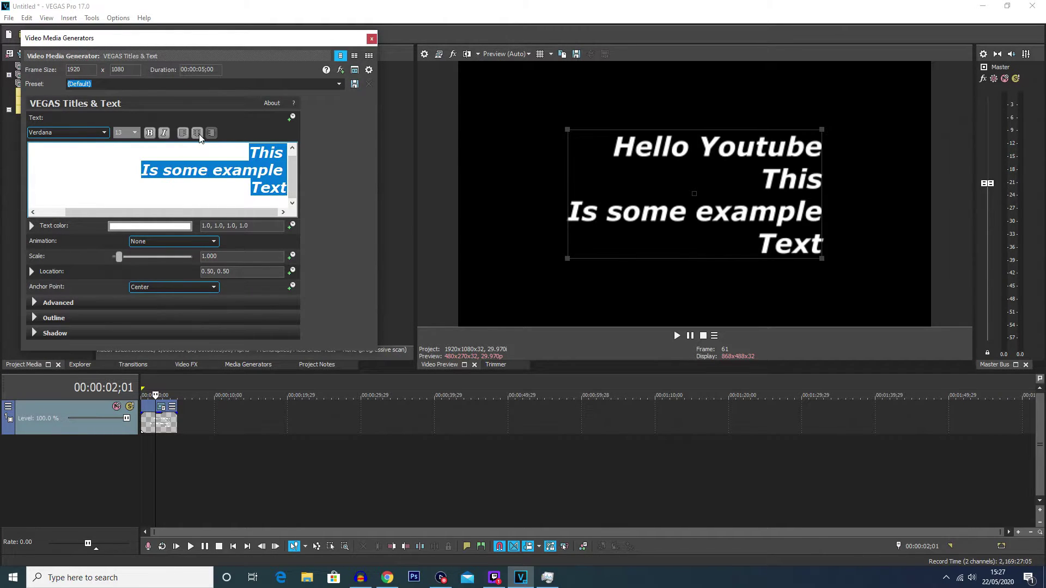
left_click(197, 133)
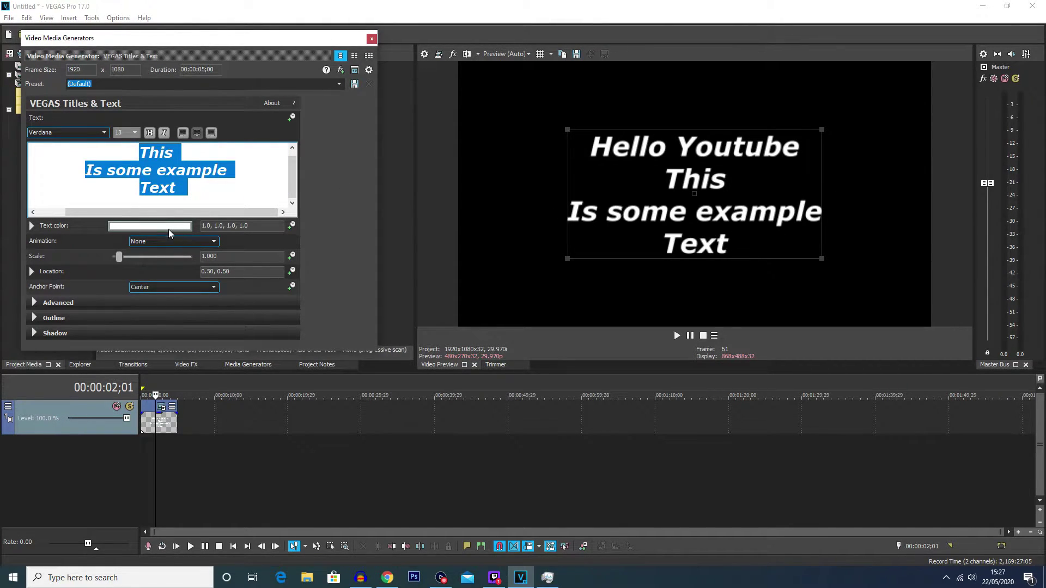
- Try a pink text colour with the values 1.0, 0.4, 0.68, 1.0
left_click(150, 228)
left_click(165, 269)
left_click_drag(172, 268, 101, 284)
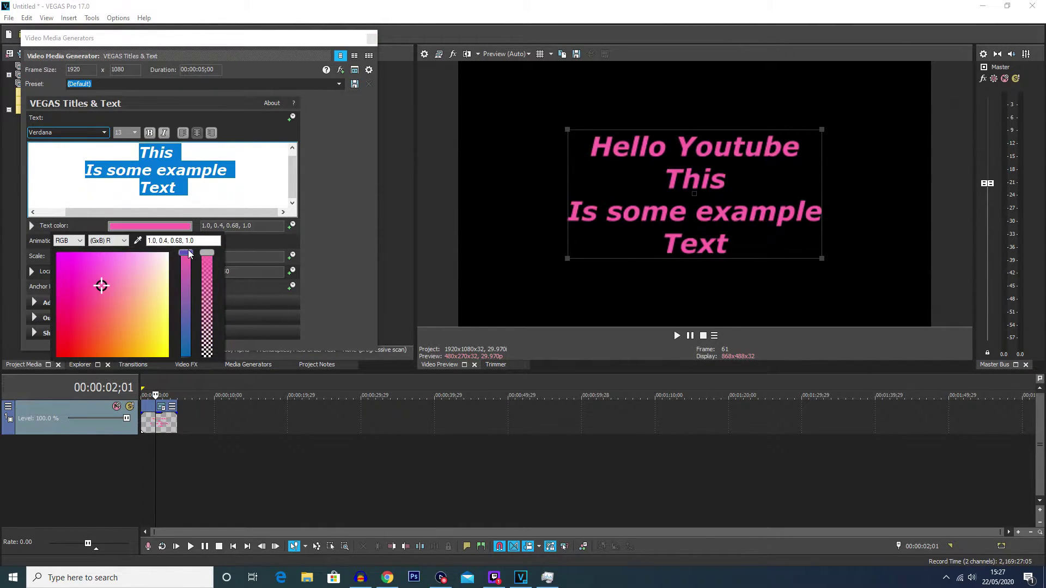
- Try other colour levels and the opacity slider for the title text, and return the colour to white
left_click_drag(186, 254, 173, 293)
mouse_move(207, 253)
left_mouse_down()
mouse_move(196, 332)
mouse_move(207, 254)
left_mouse_up()
left_click_drag(186, 290, 186, 254)
left_click(128, 280)
left_click_drag(129, 281, 185, 254)
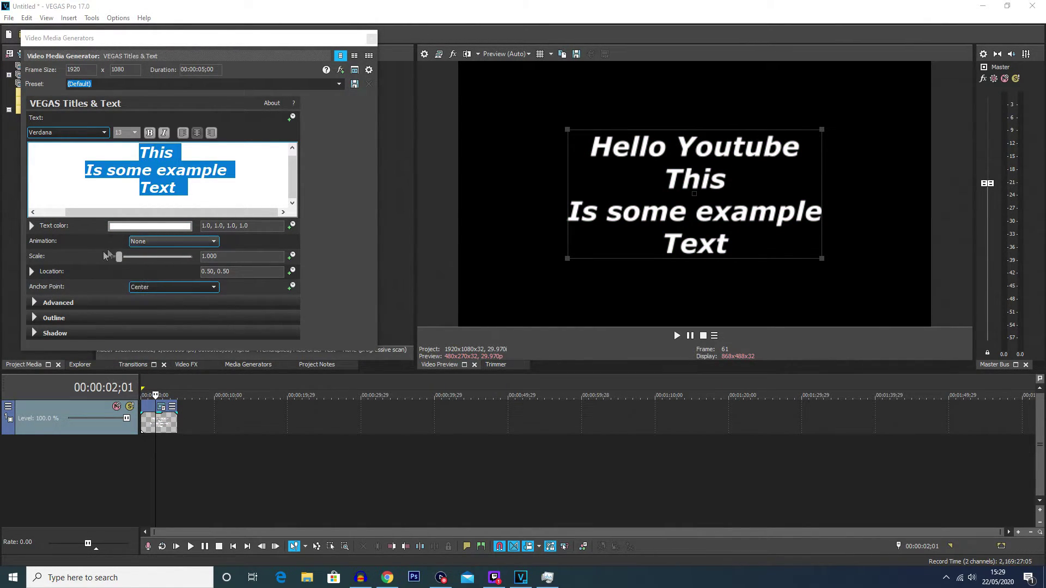
- Try the Bounce animation on the title, play it from the start of the timeline, and set the animation back to None
left_click(152, 241)
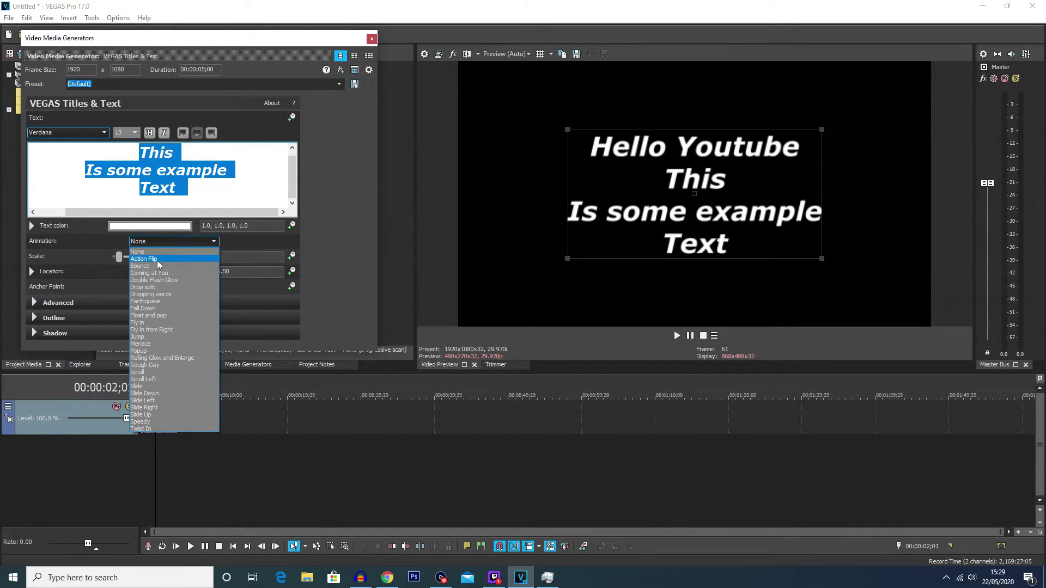
left_click(156, 266)
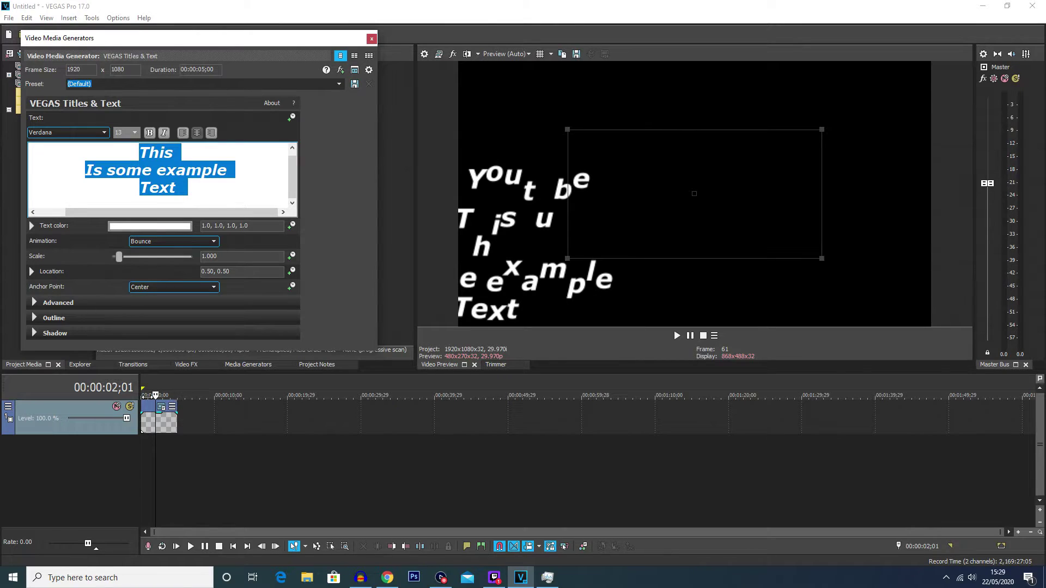
left_click(143, 397)
key("space")
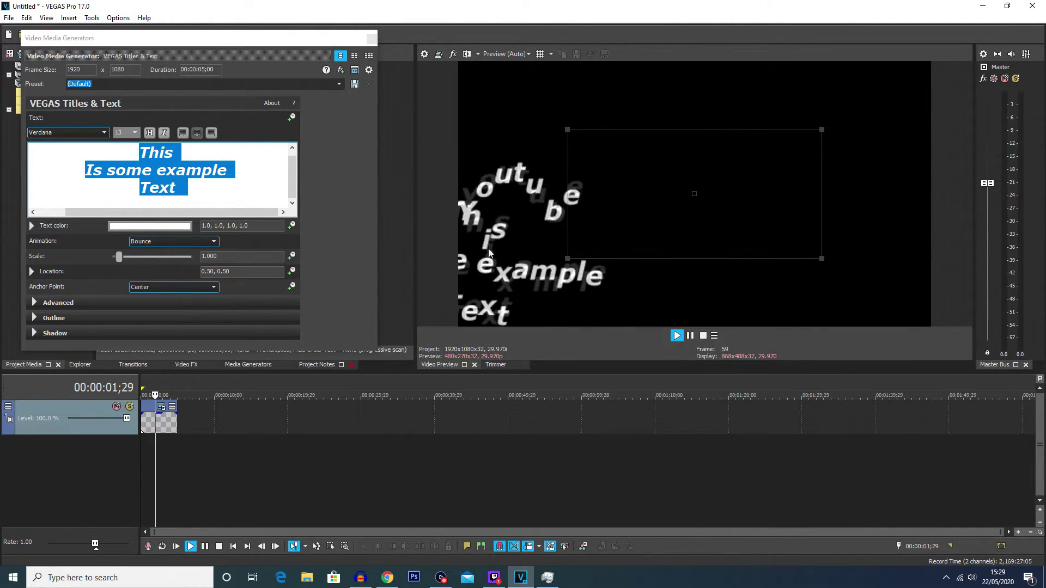
left_click(147, 241)
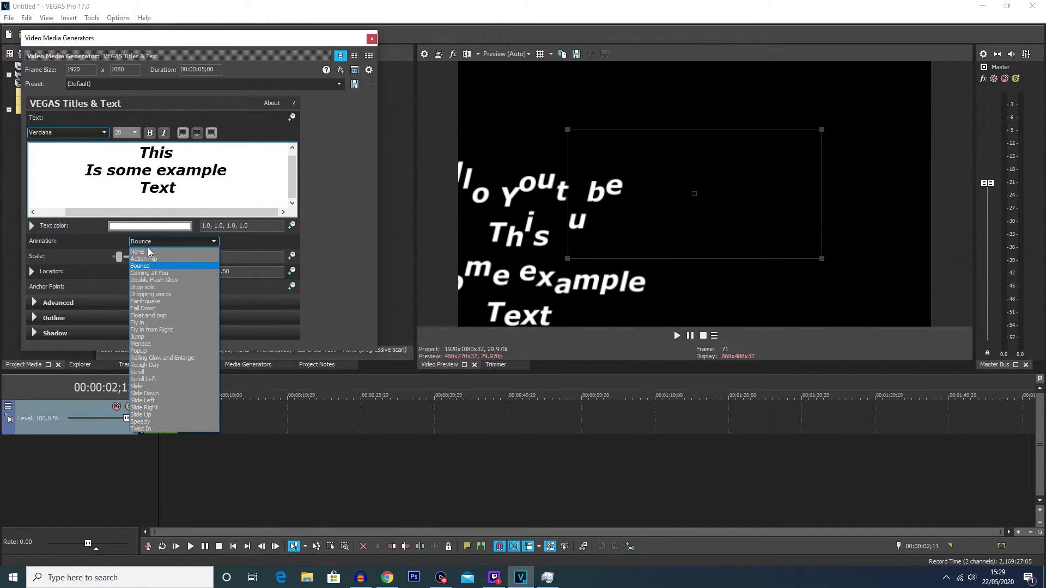
left_click(148, 253)
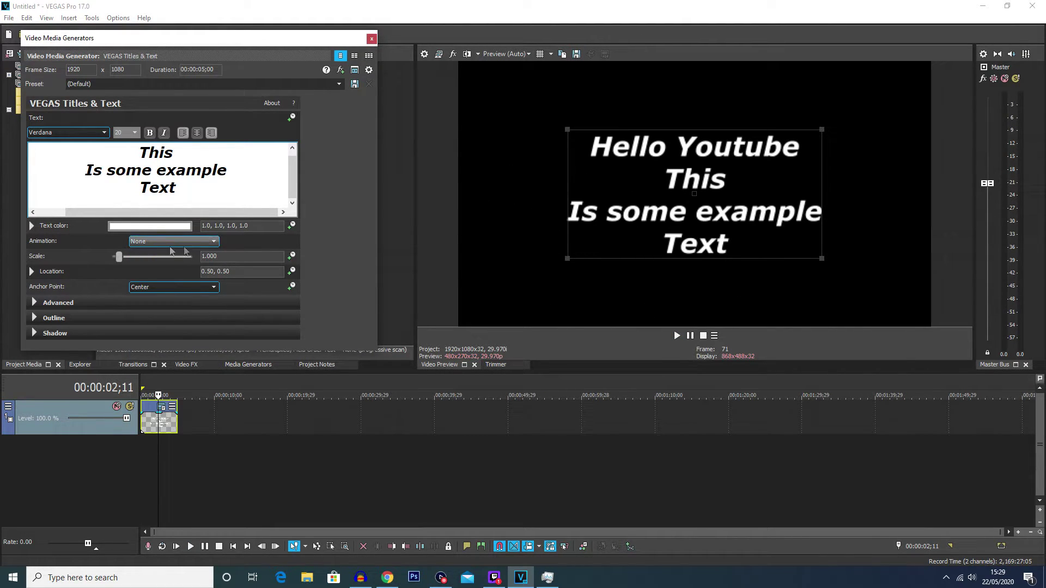
- Increase the title text's scale to about 1.649
mouse_move(120, 258)
left_mouse_down()
mouse_move(137, 259)
mouse_move(118, 260)
mouse_move(127, 262)
left_mouse_up()
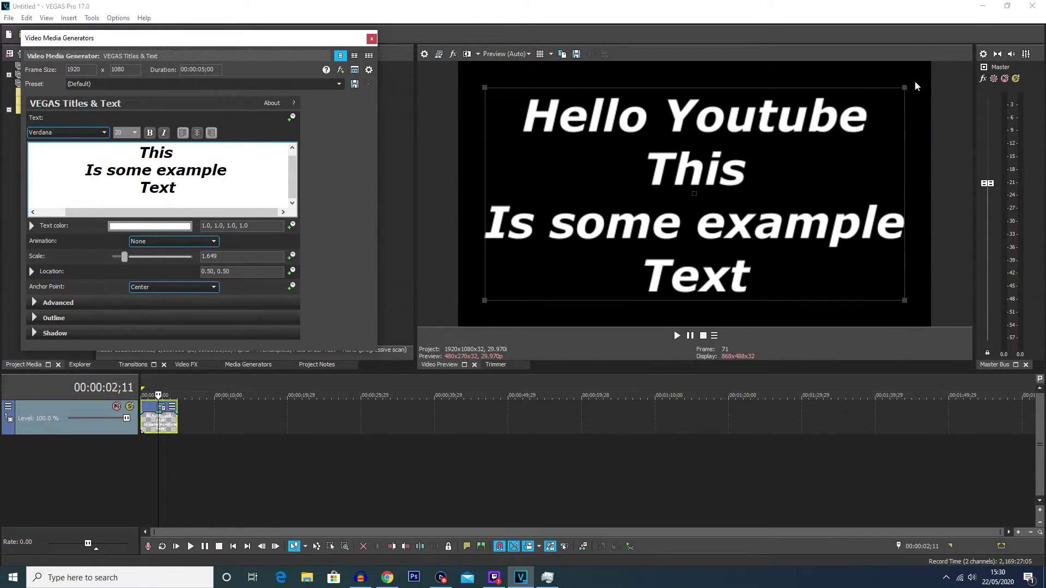
- Reduce the title text's scale to about 0.930 and move it to the frame's upper-left area, at about 0.27, 0.76
left_click_drag(905, 87, 812, 131)
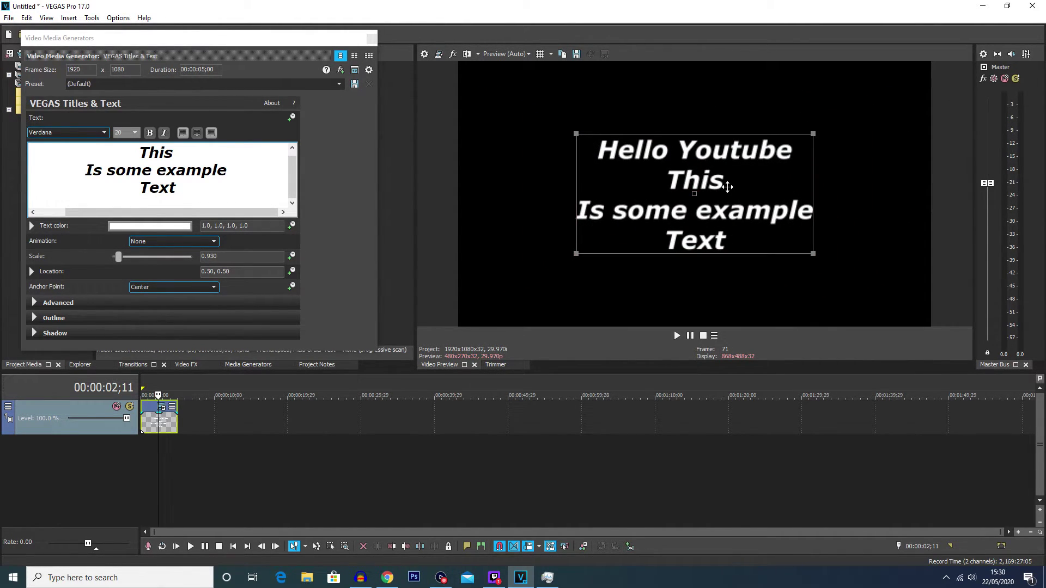
left_click_drag(728, 191, 616, 117)
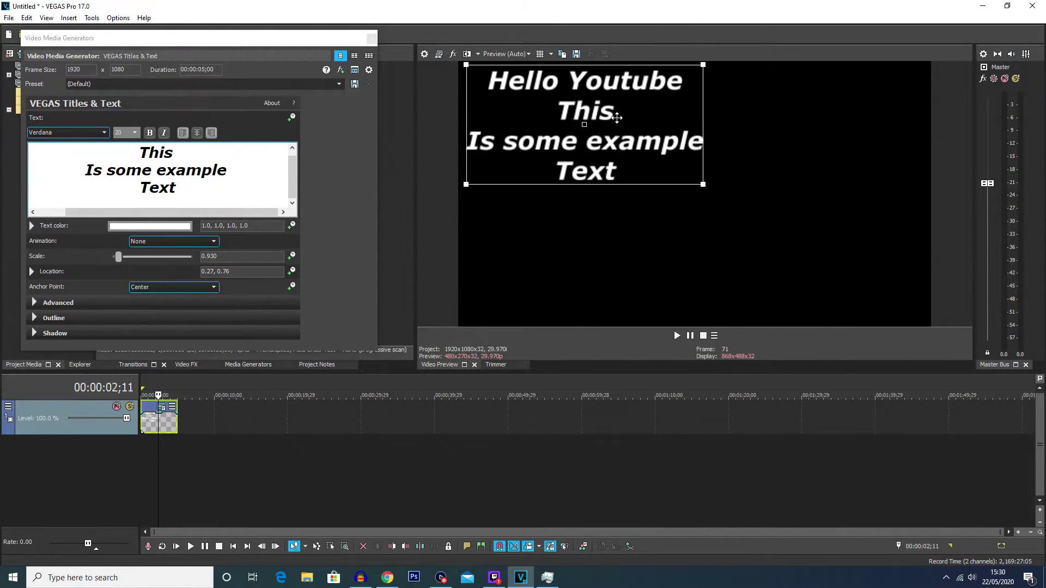
- Left-align all of the title text and shrink it to a scale of about 0.554 in the frame's upper-left corner
left_click(212, 189)
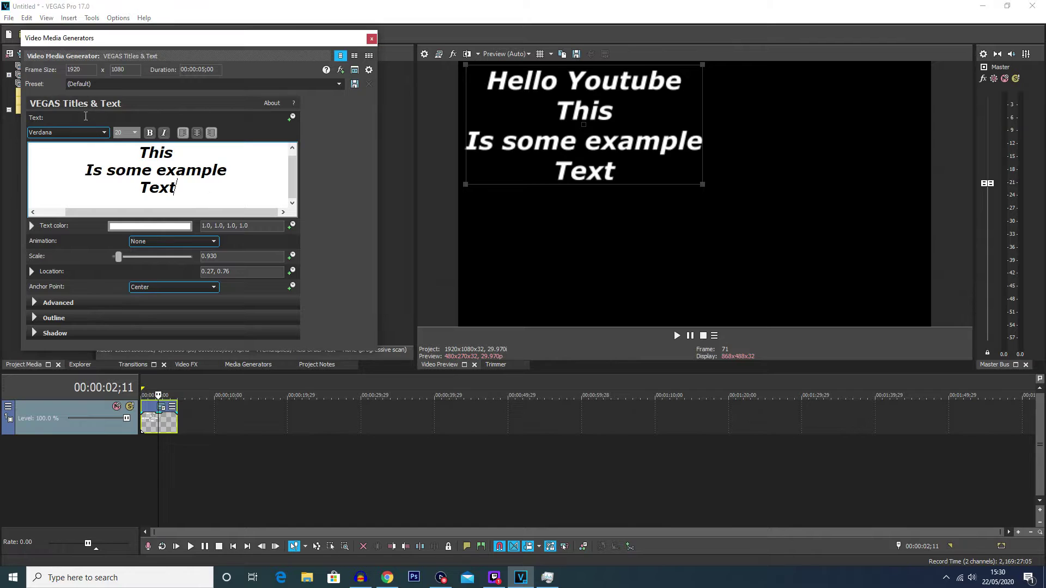
key("ctrl+a")
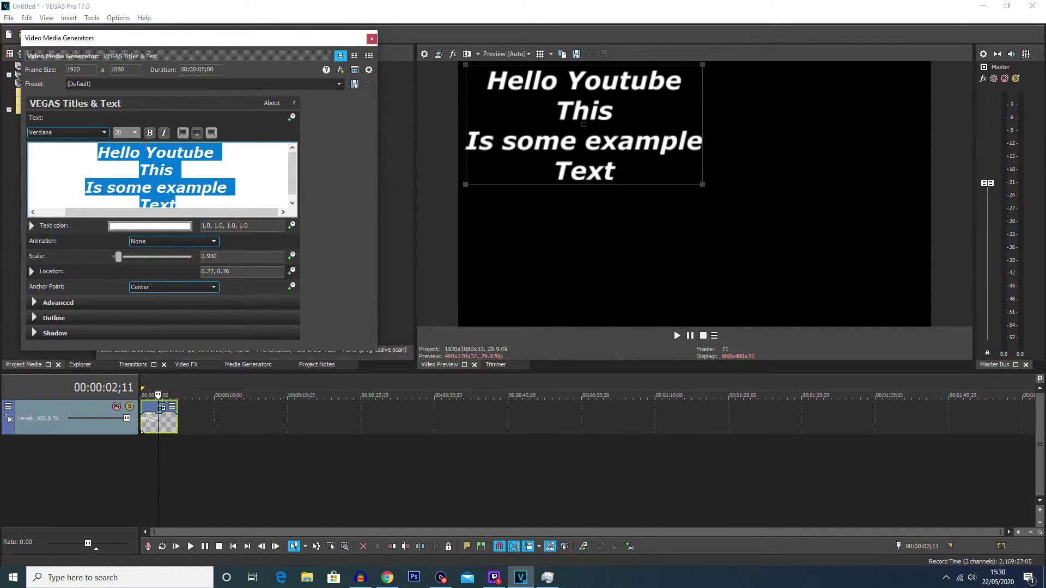
left_click(182, 133)
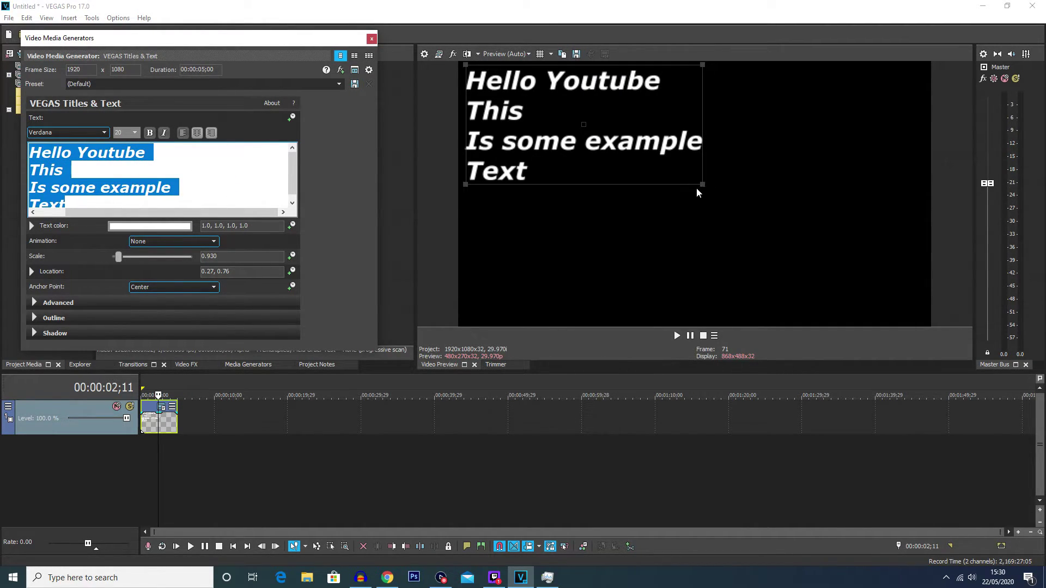
left_click_drag(702, 185, 574, 114)
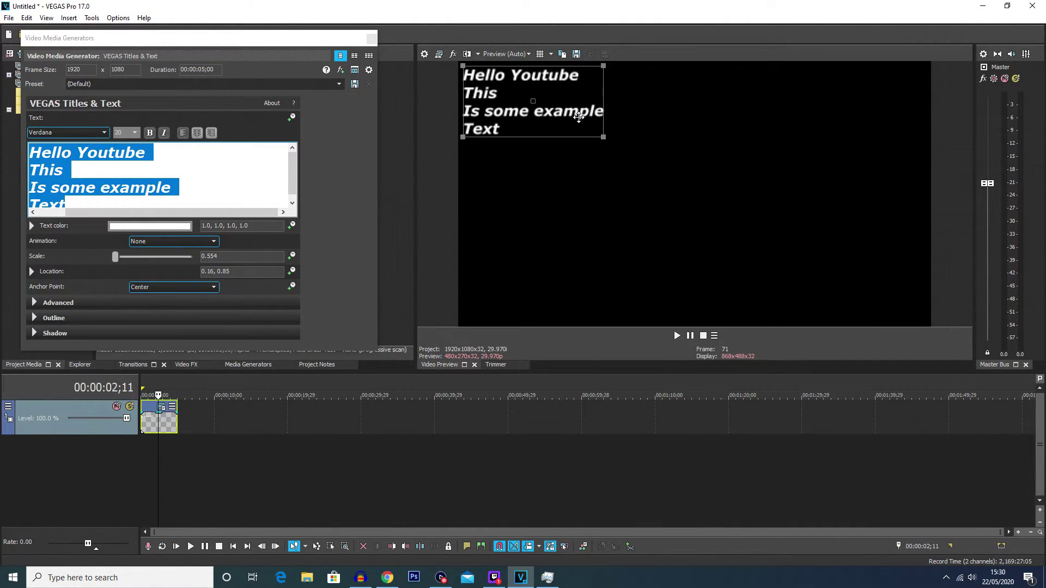
- Give the title a pink background with the values 1.0, 0.71, 0.88, 1.0 and set the tracking to 0
left_click(38, 303)
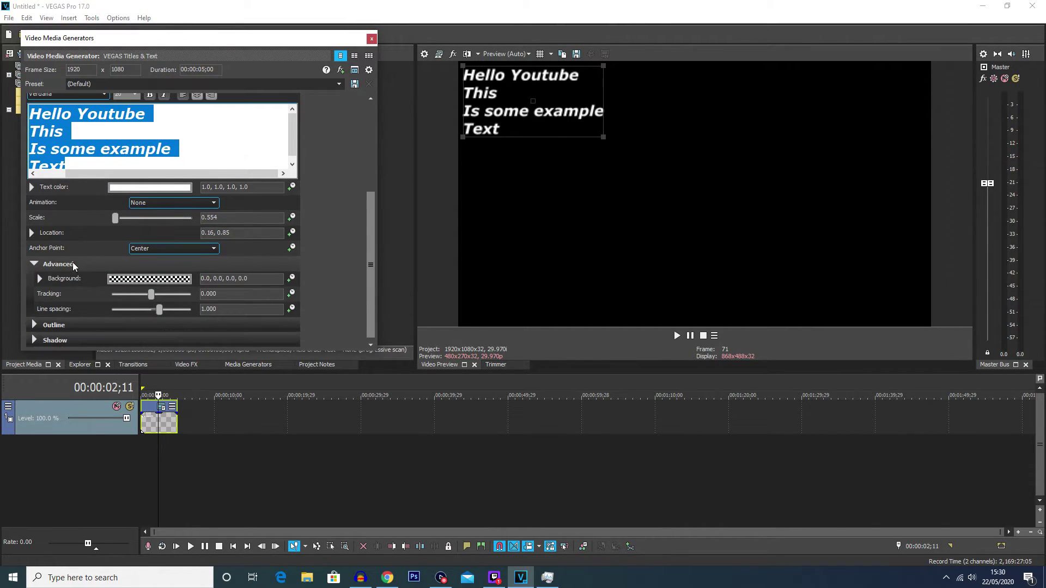
left_click(133, 280)
left_click_drag(134, 306, 169, 297)
type("0")
key("Return")
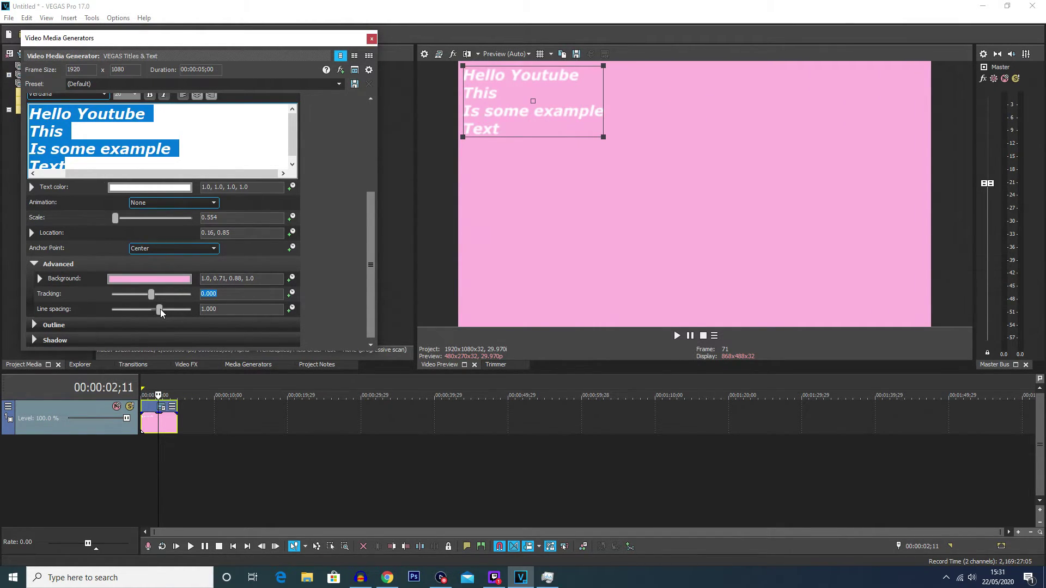
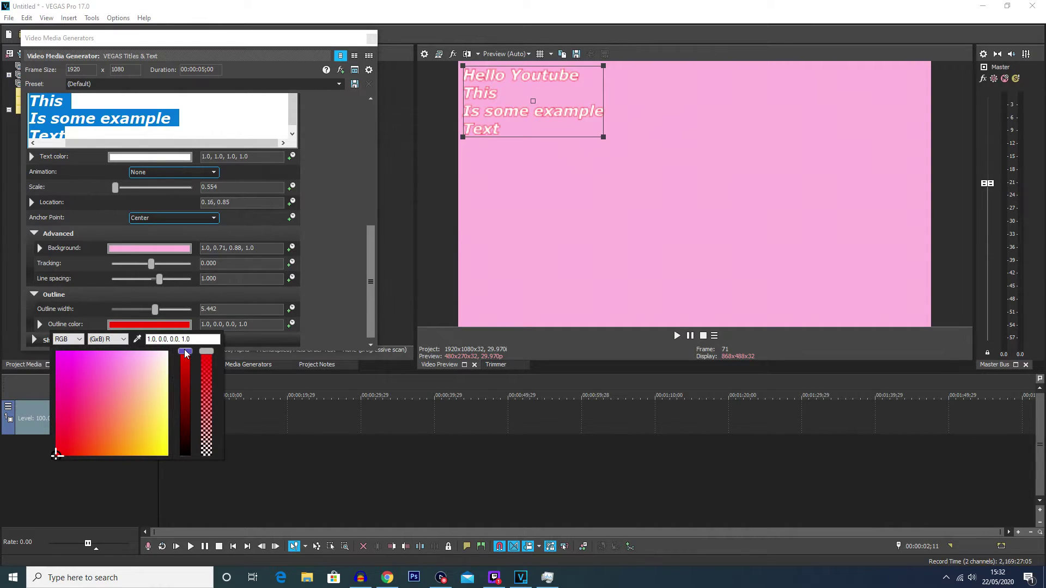
- Change the title's outline colour to black and set the video preview quality to Good (Full)
left_click(209, 478)
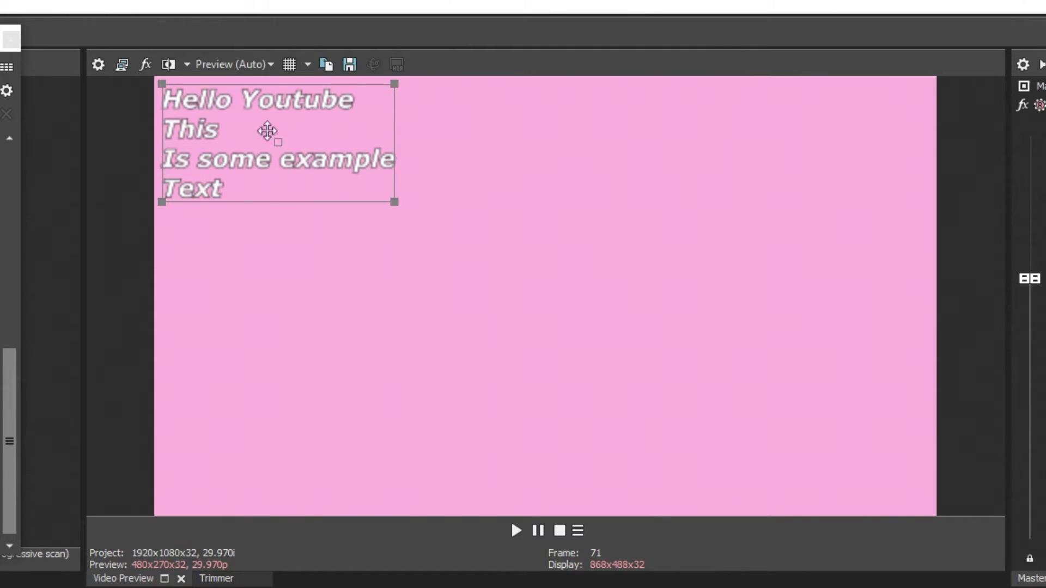
left_click(250, 70)
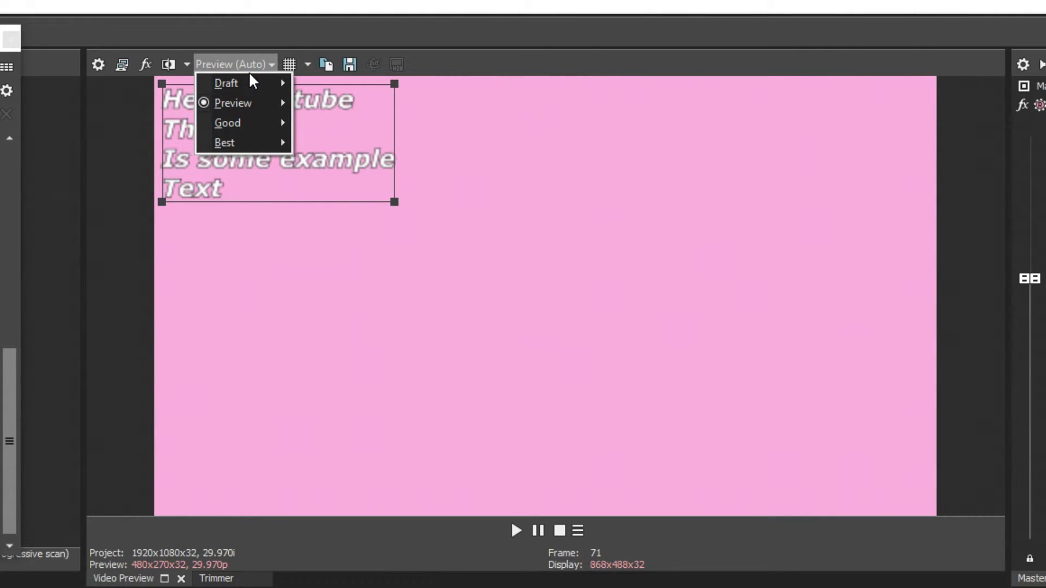
mouse_move(245, 123)
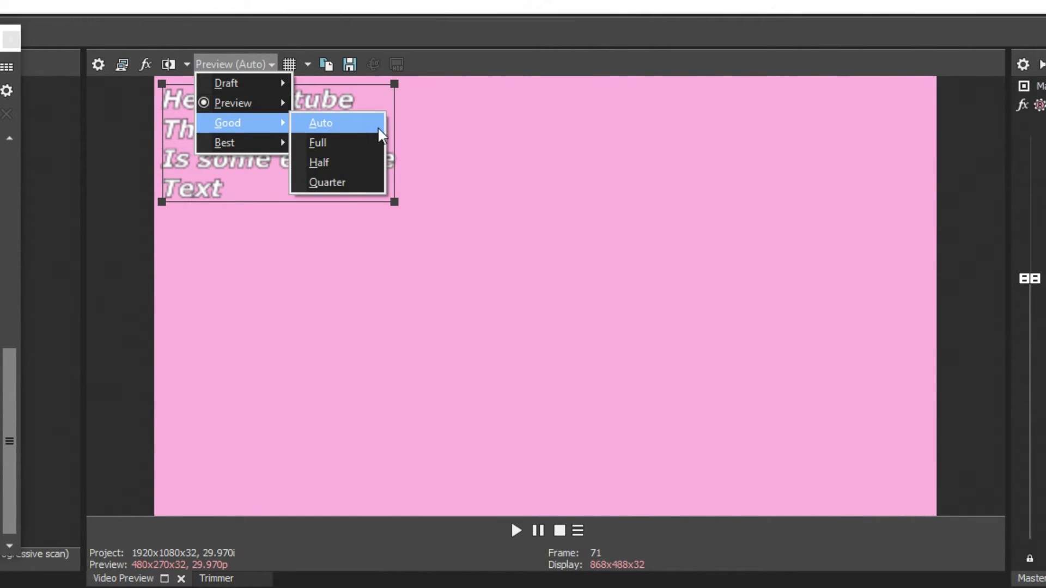
left_click(327, 142)
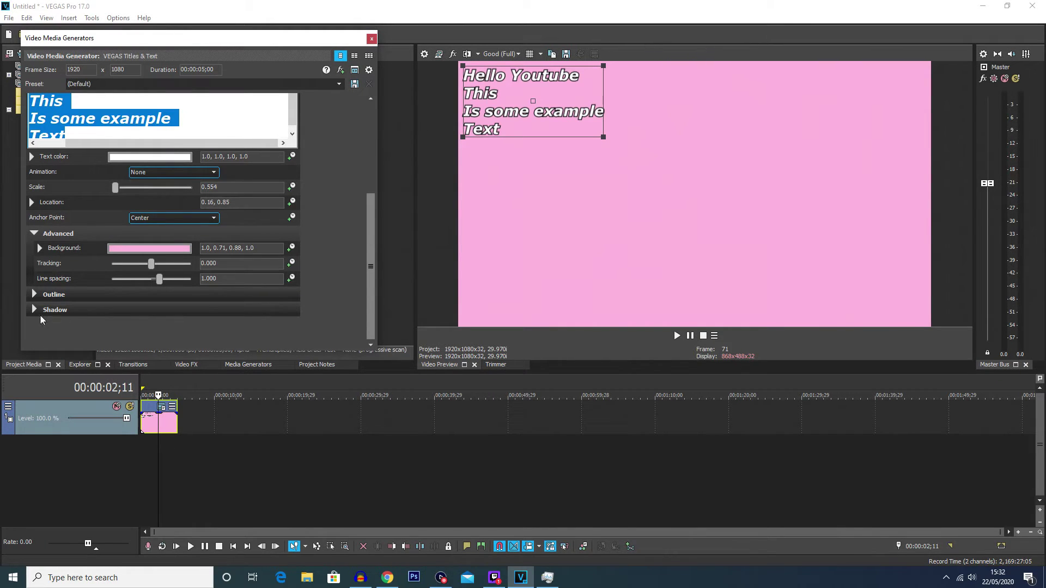
- Set the title's shadow colour to red with the values 1.0, 0.03, 0.03, 1.0 and enable the shadow
left_click(34, 309)
scroll(341, 267, "down", 2)
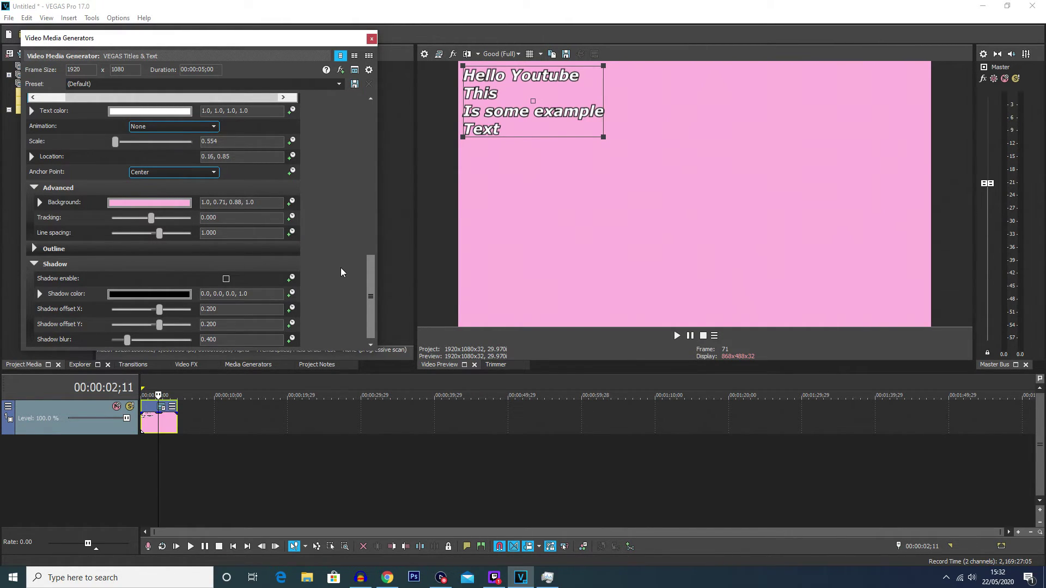
left_click(124, 295)
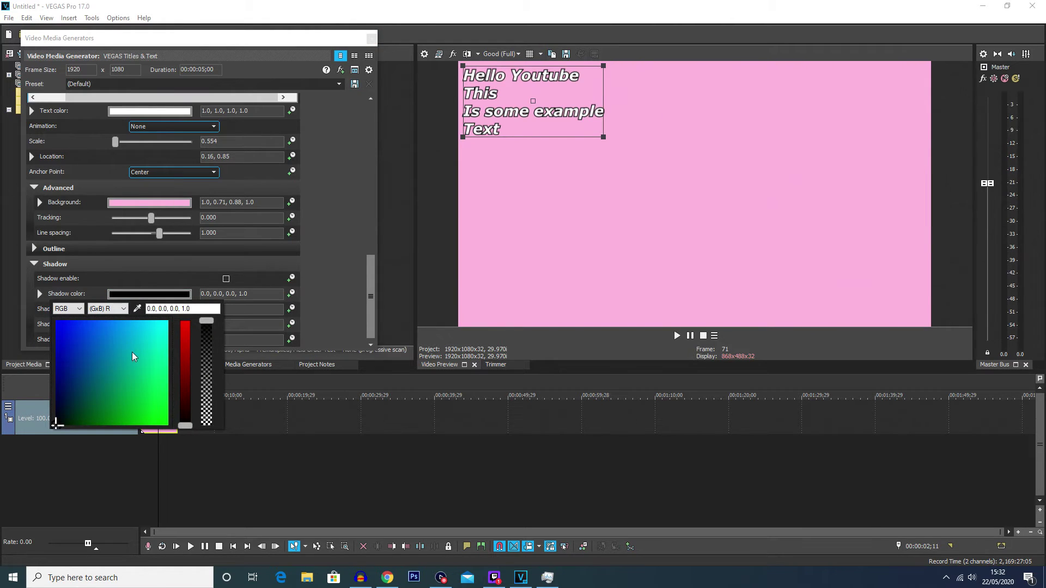
left_click(60, 422)
left_click_drag(186, 428, 185, 321)
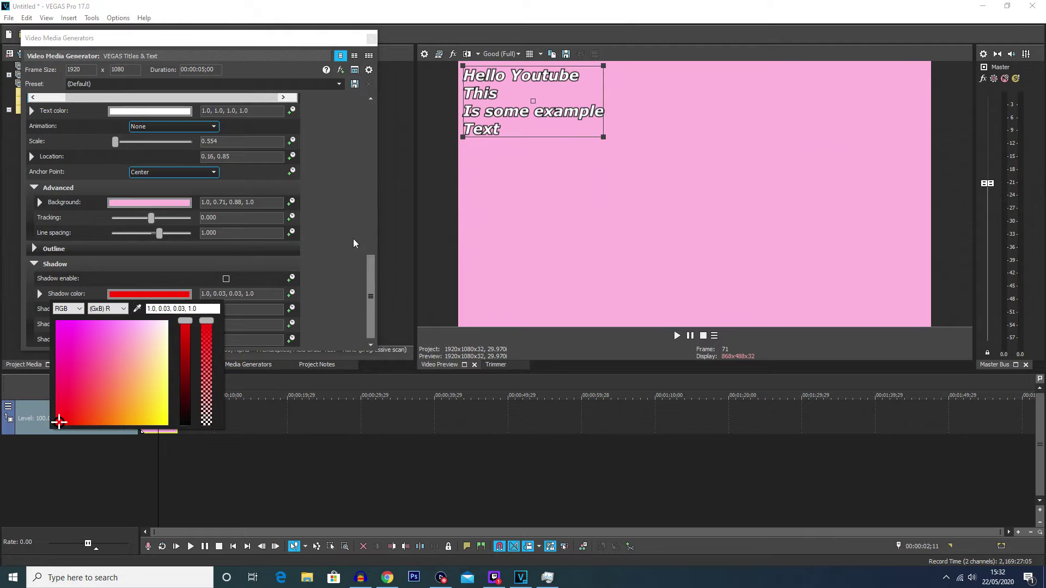
left_click(226, 280)
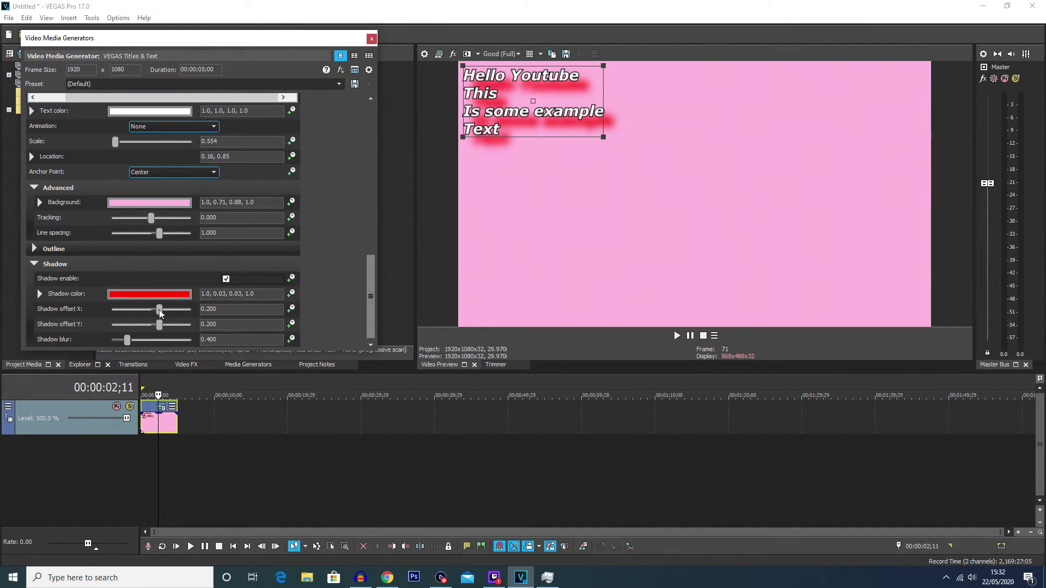
- Adjust the title's shadow to an X offset of about 0.116, a Y offset of about 0.061 and a blur of about 0.190
left_click_drag(158, 308, 43, 332)
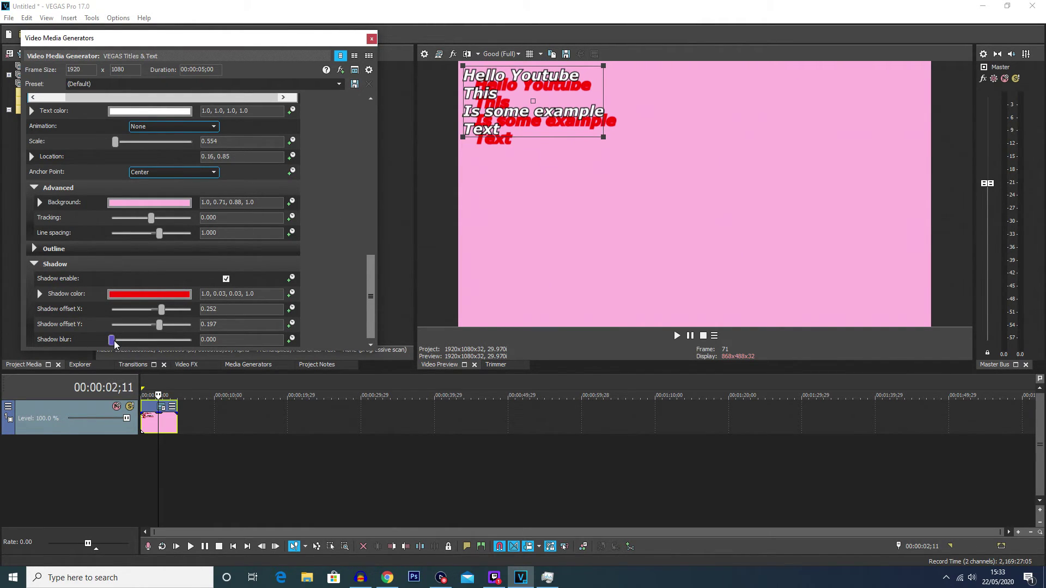
mouse_move(113, 341)
left_mouse_down()
mouse_move(139, 347)
mouse_move(128, 343)
left_mouse_up()
left_click_drag(163, 309, 122, 341)
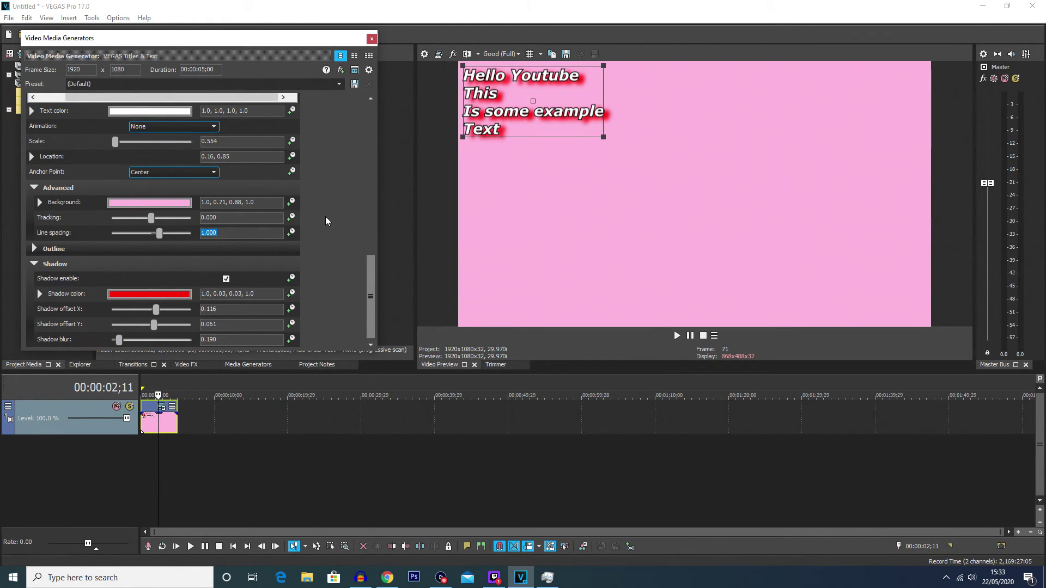
- Close the title's generator settings and place the pink title event near the start of track 1
scroll(46, 283, "up", 4)
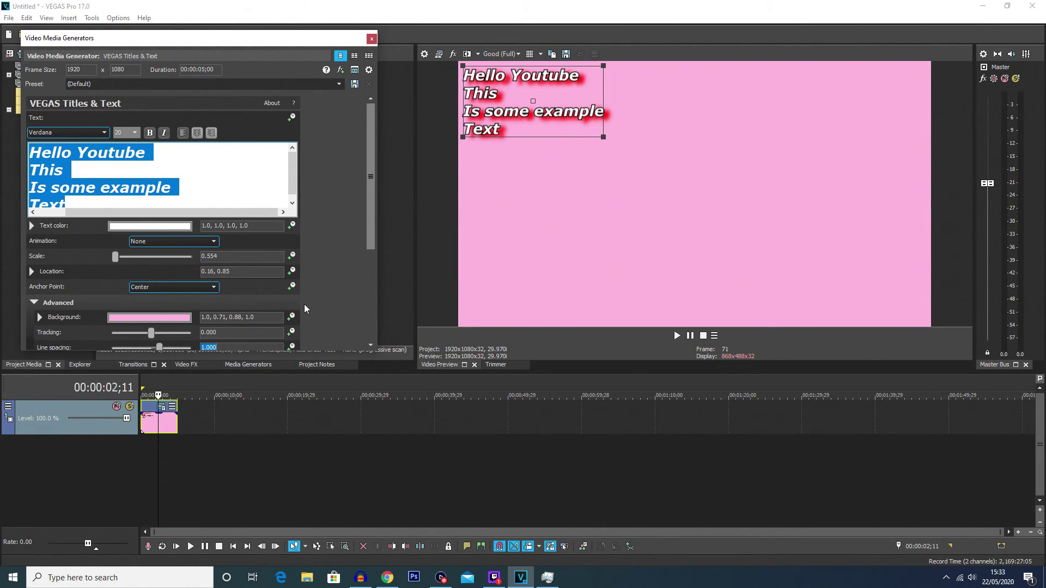
scroll(305, 304, "down", 2)
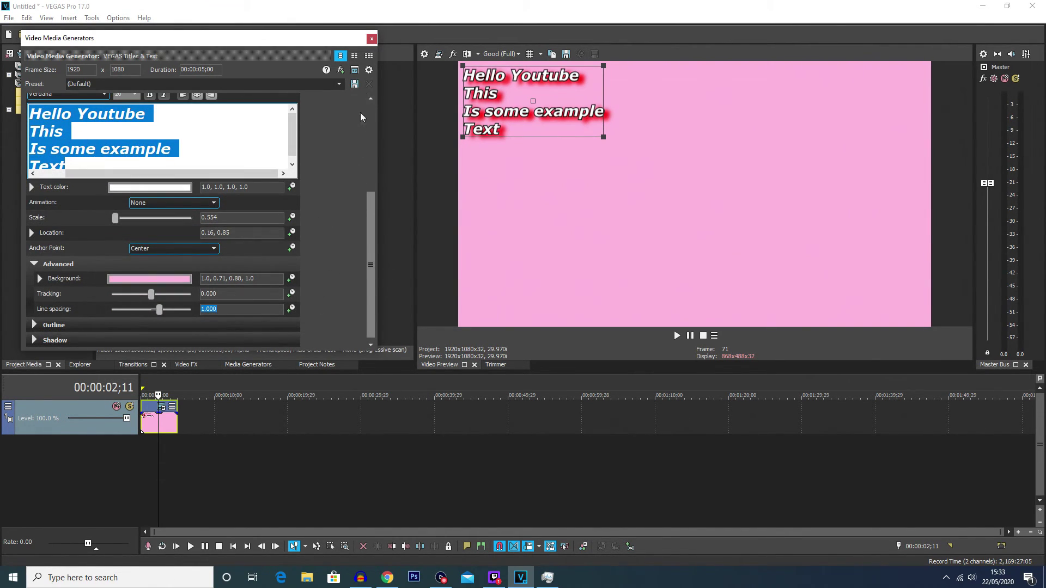
left_click(372, 38)
mouse_move(165, 420)
left_mouse_down()
mouse_move(208, 420)
mouse_move(169, 426)
left_mouse_up()
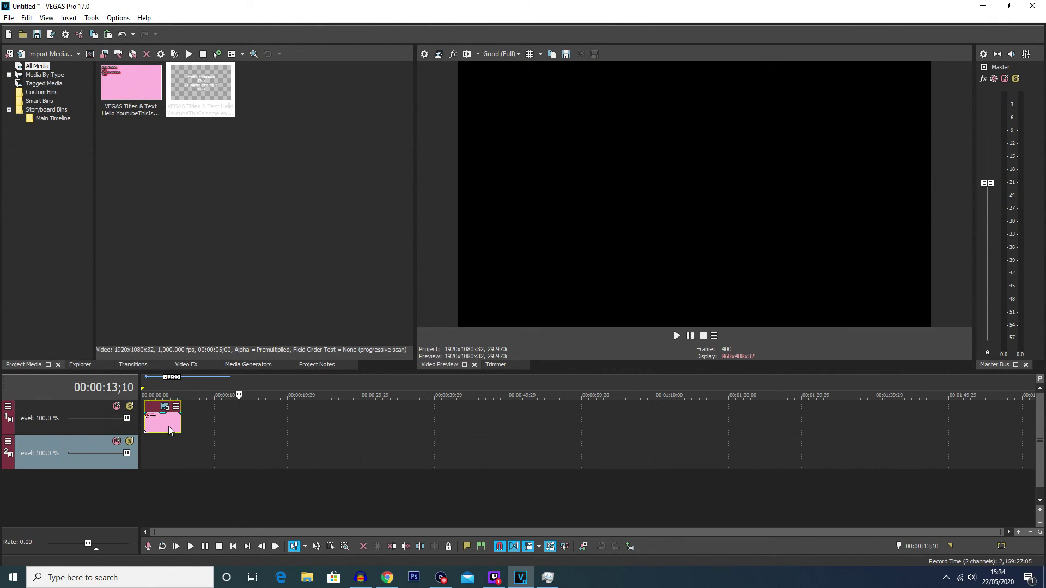
- Play the pink title event from the start of the timeline
key("space")
left_click(140, 393)
key("space")
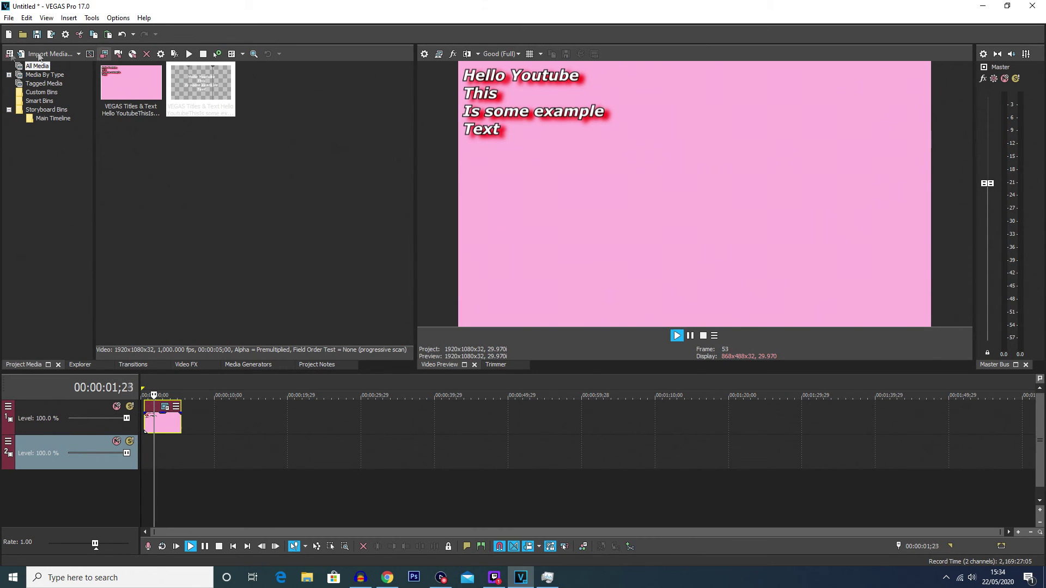